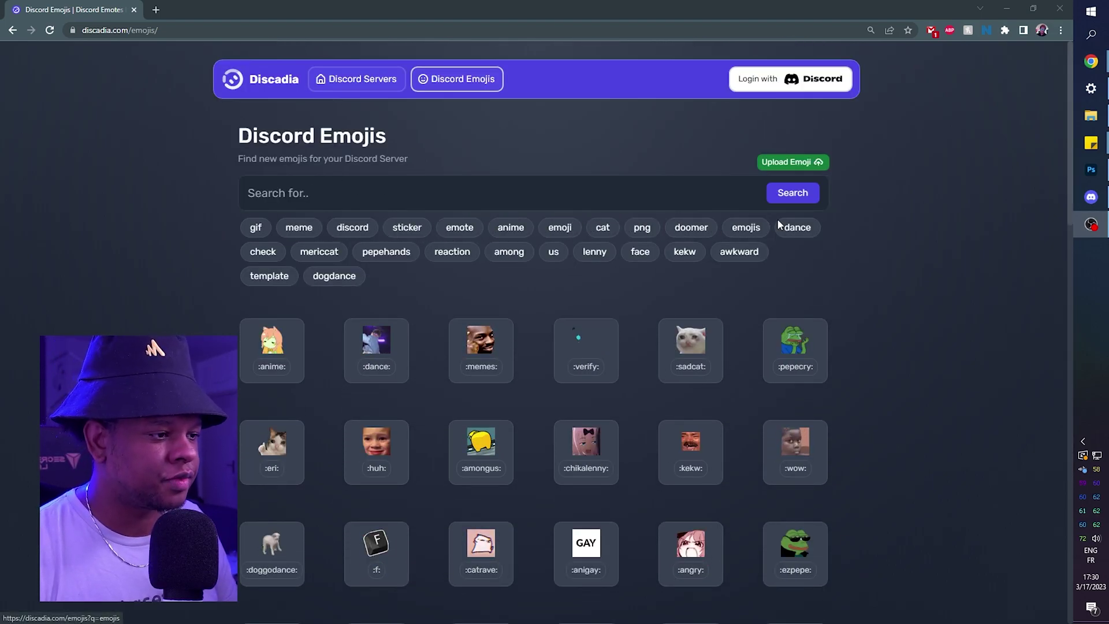
Select the yuhi, fingerwave, gooseknife, cryingkitten, amongus and blob emojis for download.
{"action": "scroll", "coordinate": [176, 247], "scroll_direction": "down", "scroll_amount": 10}
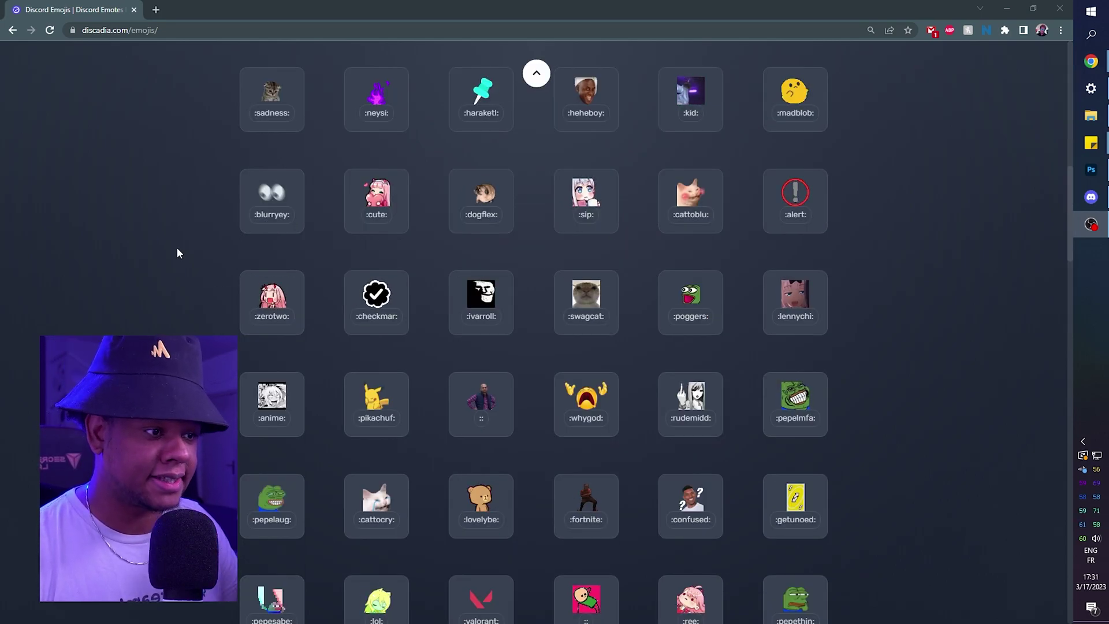
{"action": "scroll", "coordinate": [177, 247], "scroll_direction": "down", "scroll_amount": 10}
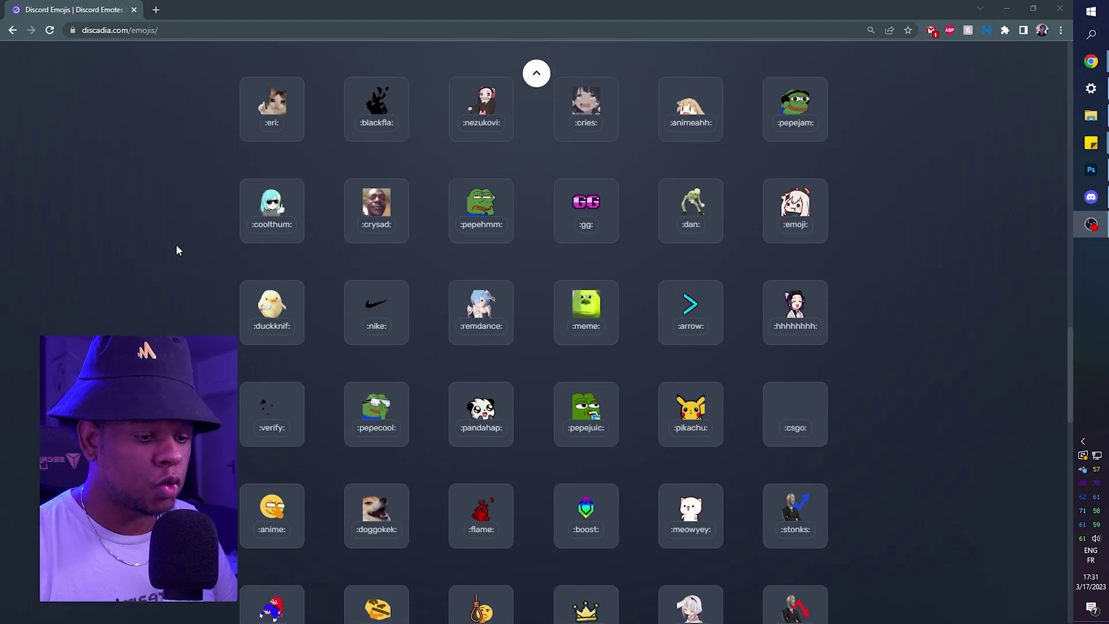
{"action": "scroll", "coordinate": [178, 240], "scroll_direction": "down", "scroll_amount": 10}
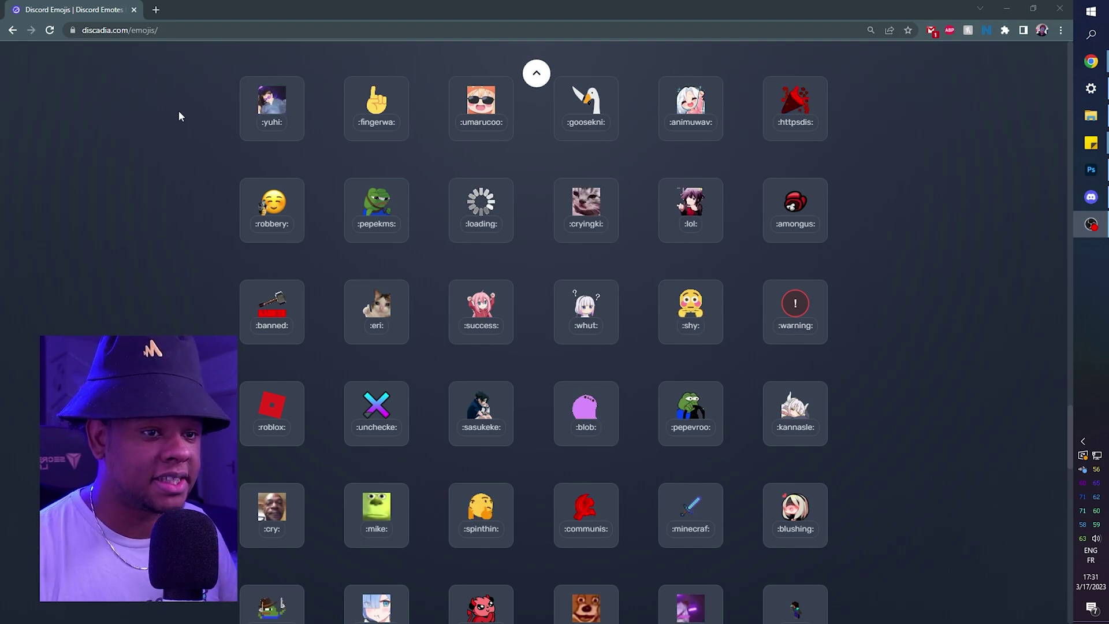
{"action": "left_click", "coordinate": [276, 113]}
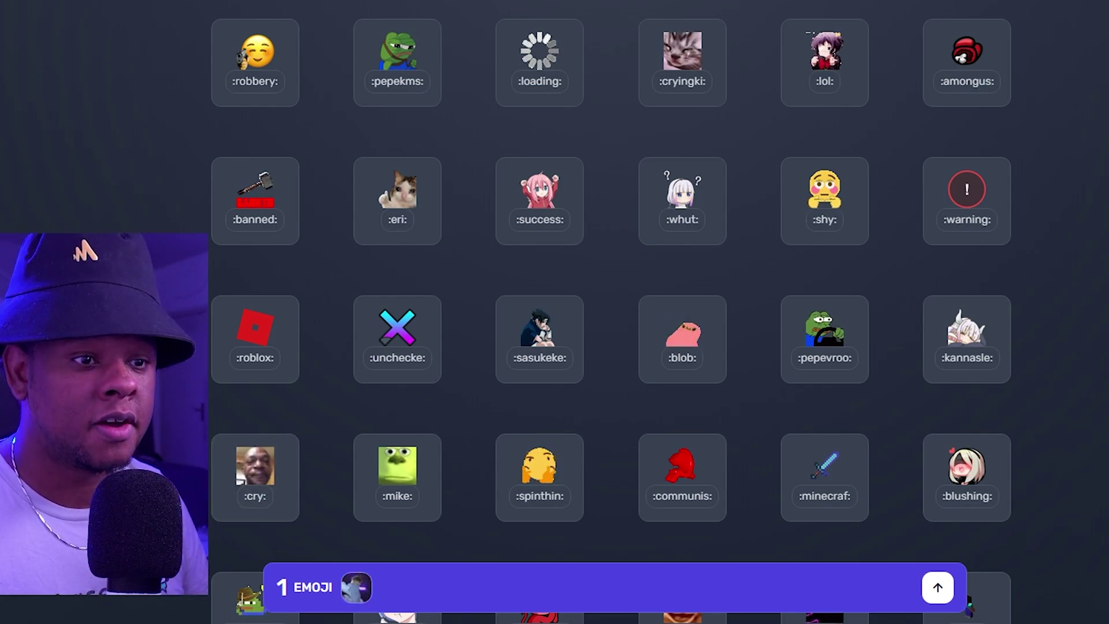
{"action": "scroll", "coordinate": [388, 102], "scroll_direction": "up", "scroll_amount": 3}
{"action": "left_click", "coordinate": [388, 103]}
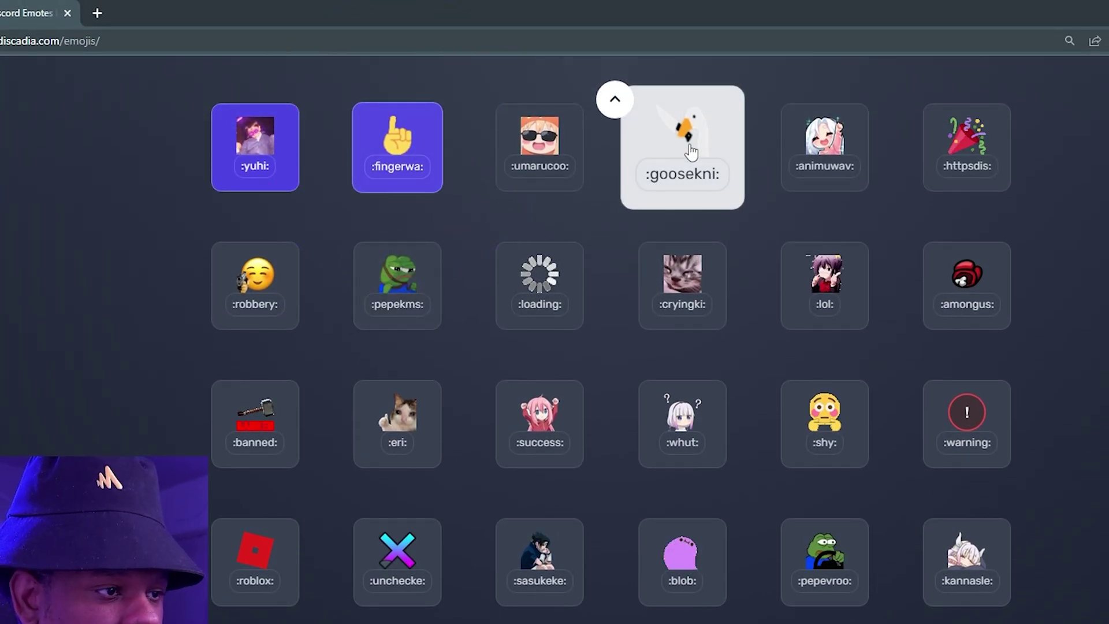
{"action": "left_click", "coordinate": [684, 92]}
{"action": "left_click", "coordinate": [682, 284]}
{"action": "left_click", "coordinate": [982, 281]}
{"action": "left_click", "coordinate": [676, 563]}
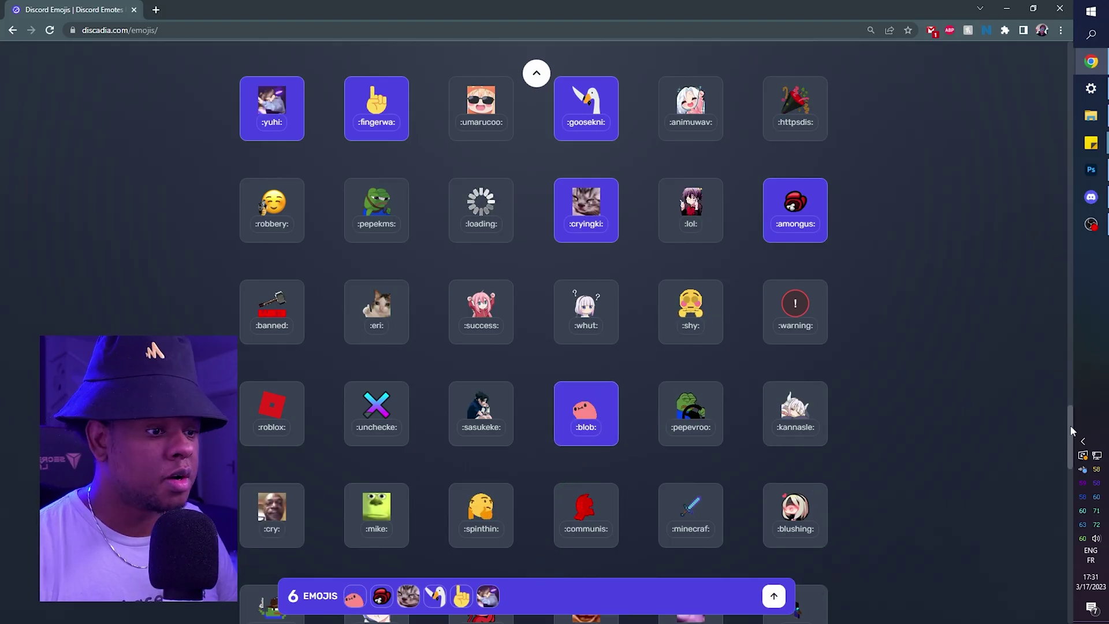
{"action": "scroll", "coordinate": [1062, 417], "scroll_direction": "down", "scroll_amount": 1}
{"action": "left_click_drag", "start_coordinate": [1062, 417], "coordinate": [1042, 55]}
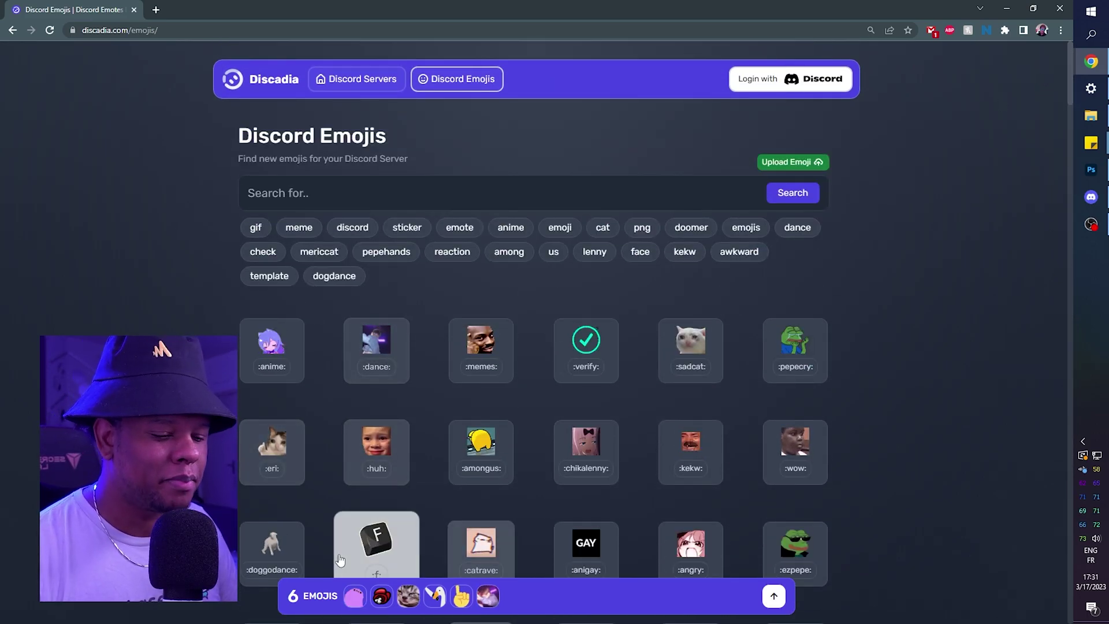
{"action": "left_click", "coordinate": [455, 258]}
{"action": "scroll", "coordinate": [377, 168], "scroll_direction": "down", "scroll_amount": 3}
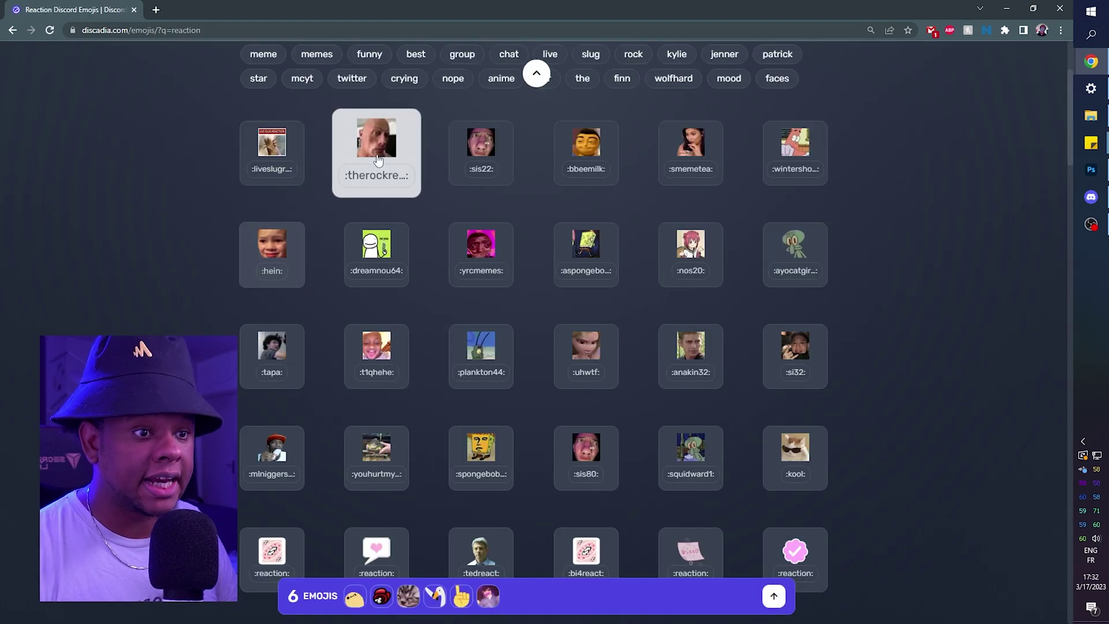
{"action": "scroll", "coordinate": [606, 312], "scroll_direction": "down", "scroll_amount": 2}
{"action": "left_click", "coordinate": [682, 257]}
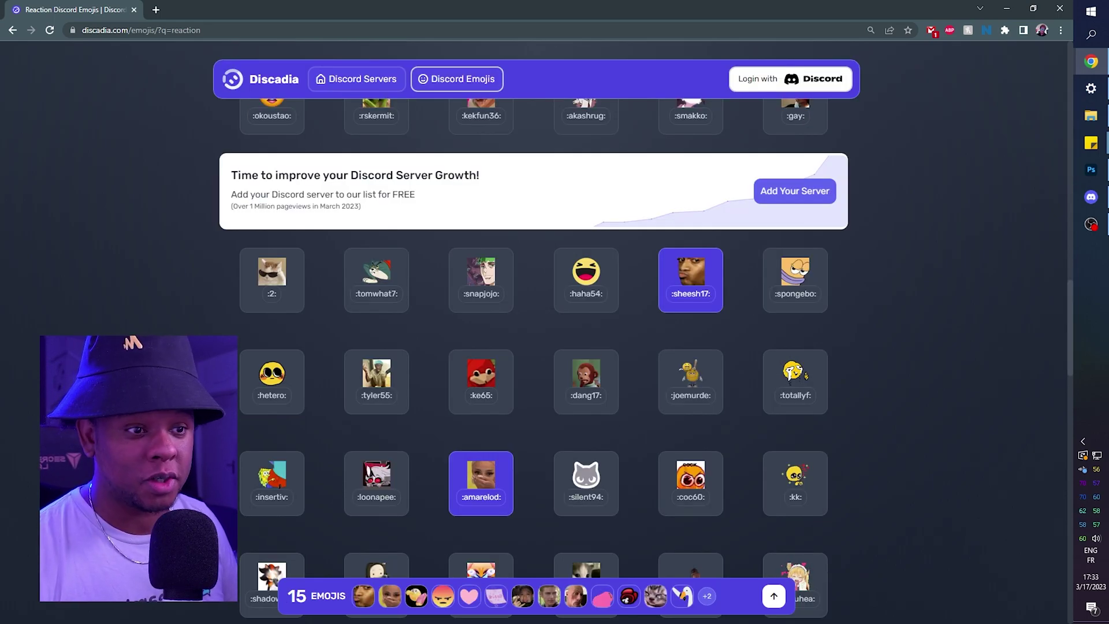
{"action": "scroll", "coordinate": [931, 508], "scroll_direction": "down", "scroll_amount": 7}
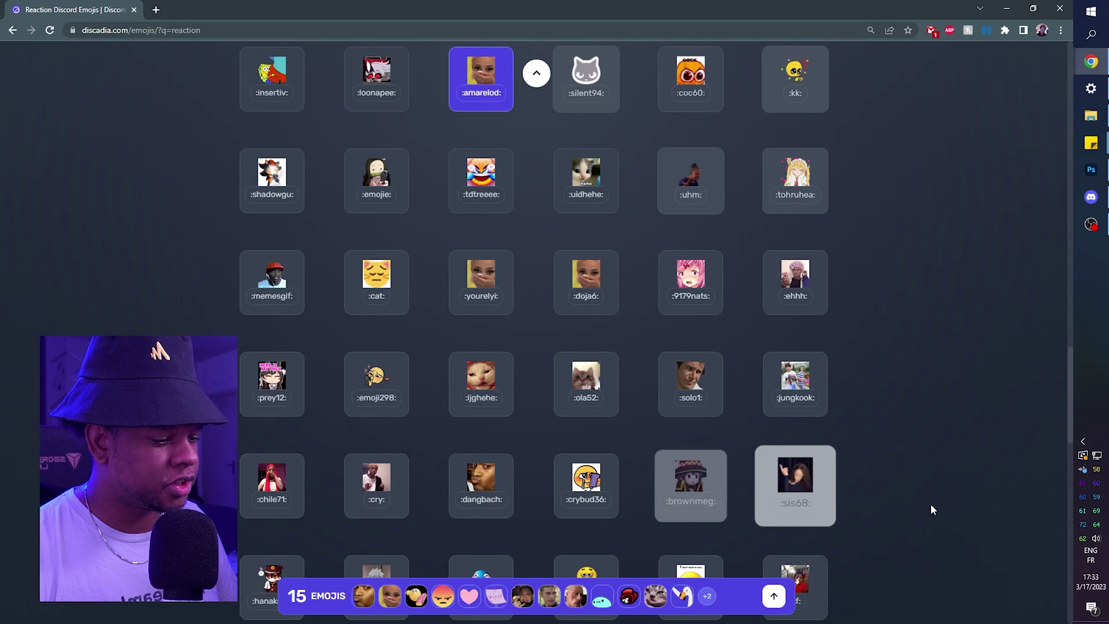
{"action": "left_click", "coordinate": [774, 601]}
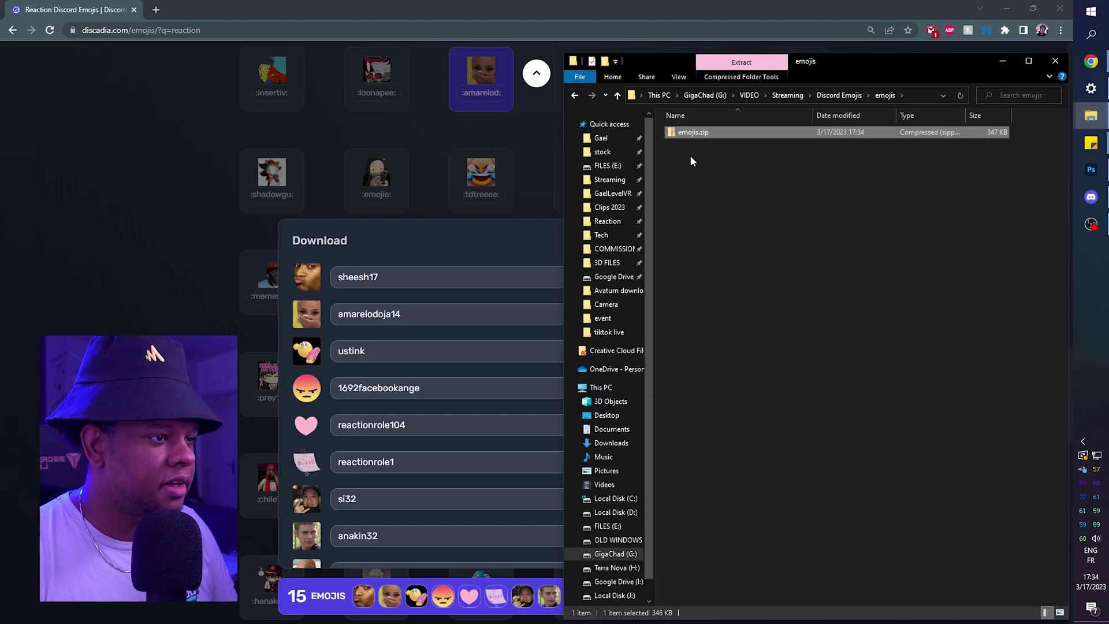
Extract emojis.zip to an emojis folder and open it to show the 15 images.
{"action": "right_click", "coordinate": [693, 130]}
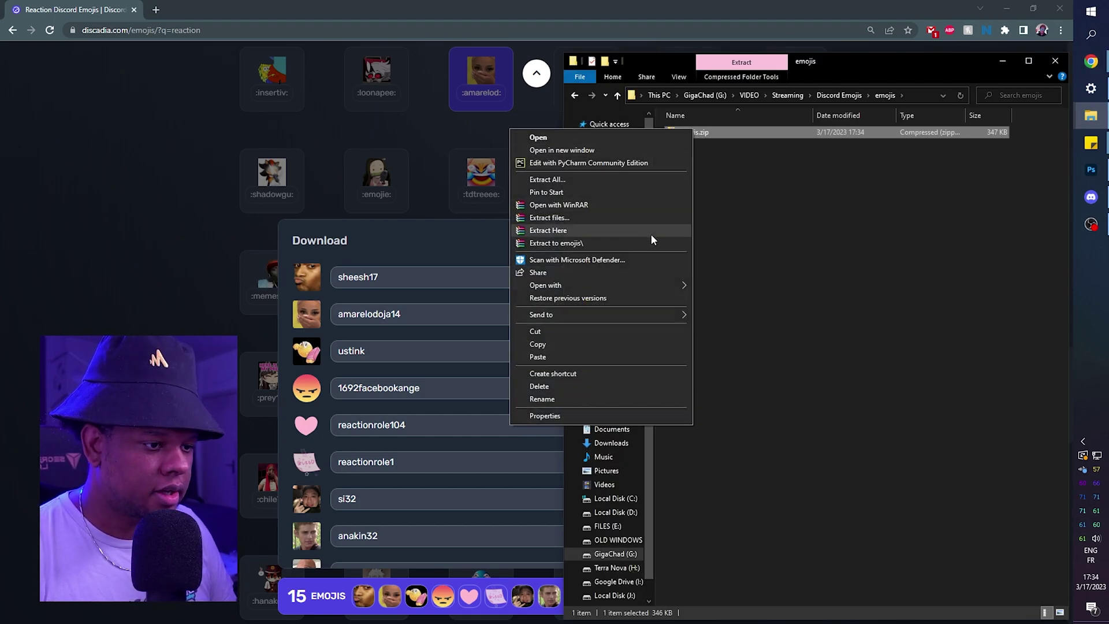
{"action": "left_click", "coordinate": [634, 244]}
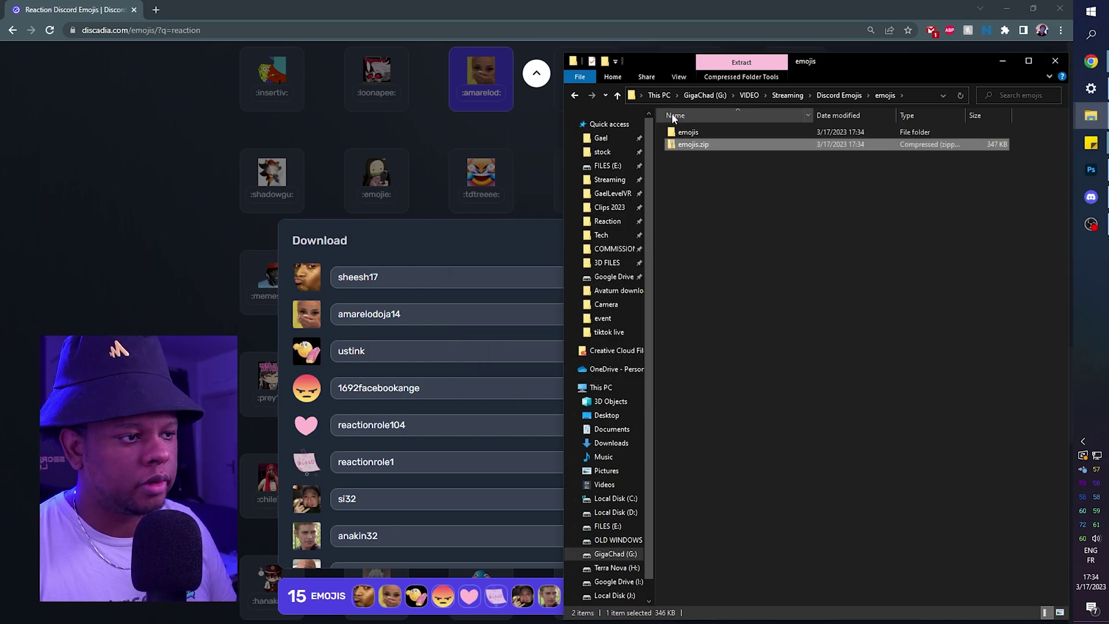
{"action": "double_click", "coordinate": [688, 132]}
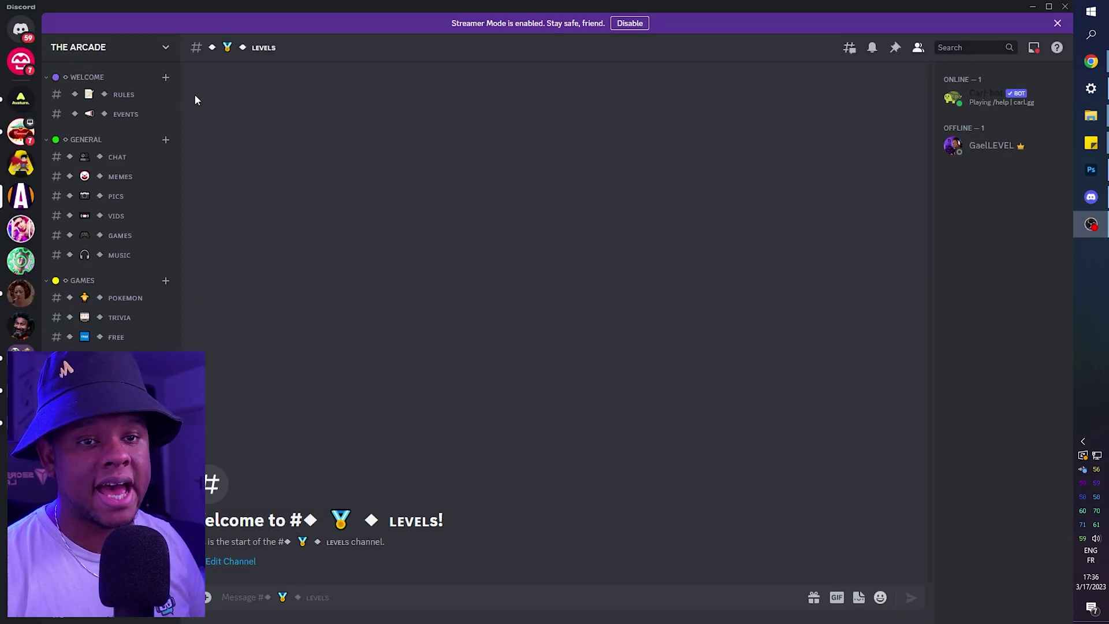
Open THE ARCADE's Server Settings at the Emoji page.
{"action": "left_click", "coordinate": [165, 49]}
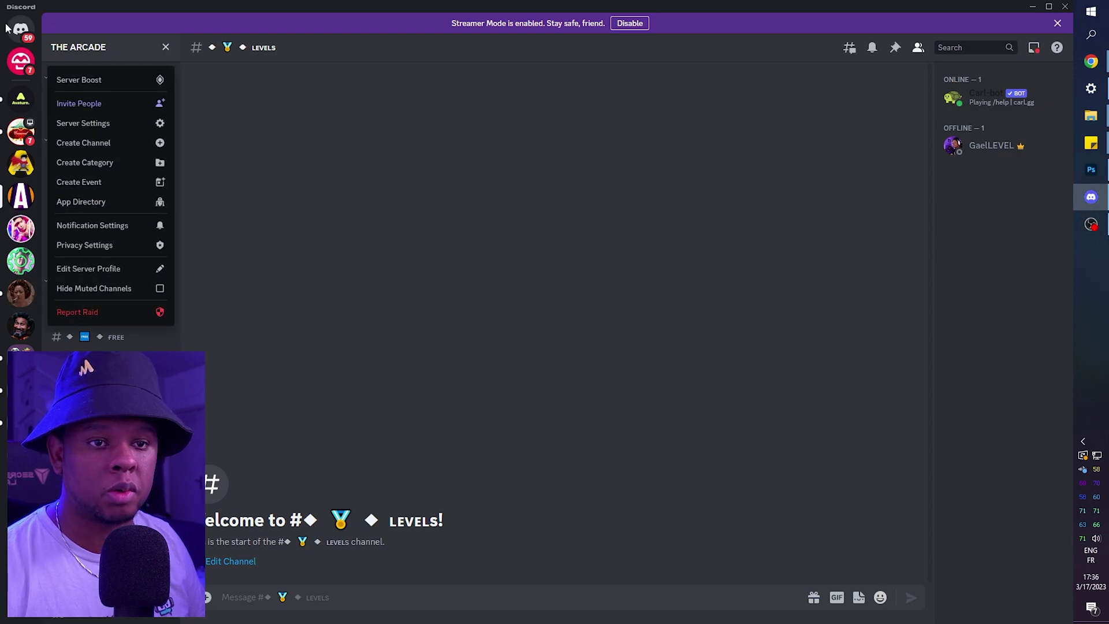
{"action": "left_click", "coordinate": [90, 123]}
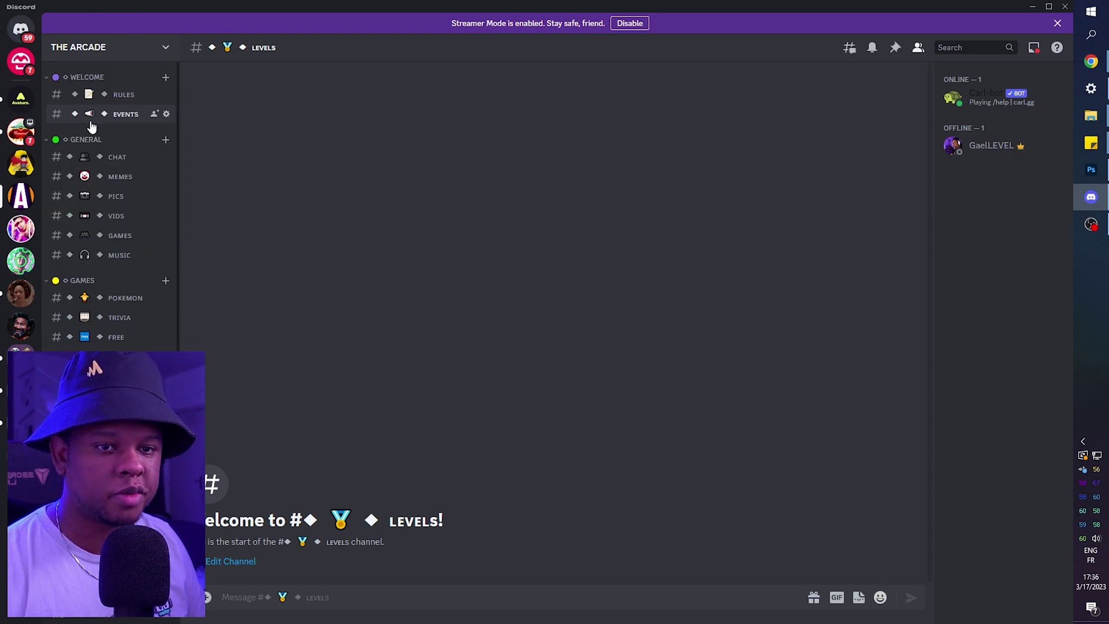
{"action": "left_click", "coordinate": [275, 109]}
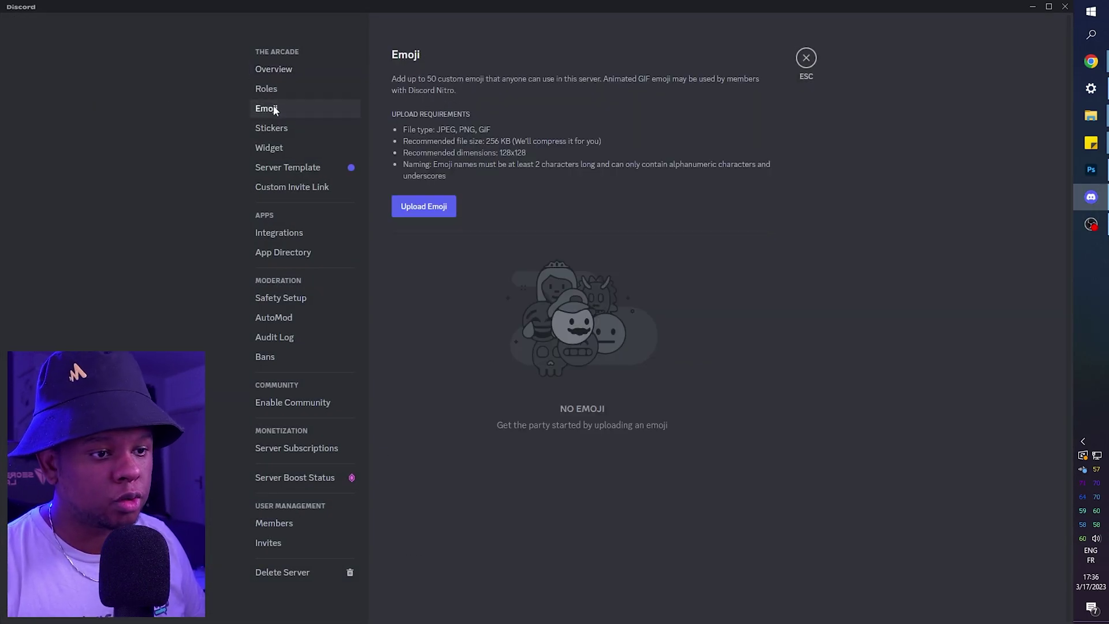
Upload all 15 images from the emojis\emojis folder as custom emojis.
{"action": "left_click", "coordinate": [419, 219]}
{"action": "double_click", "coordinate": [339, 153]}
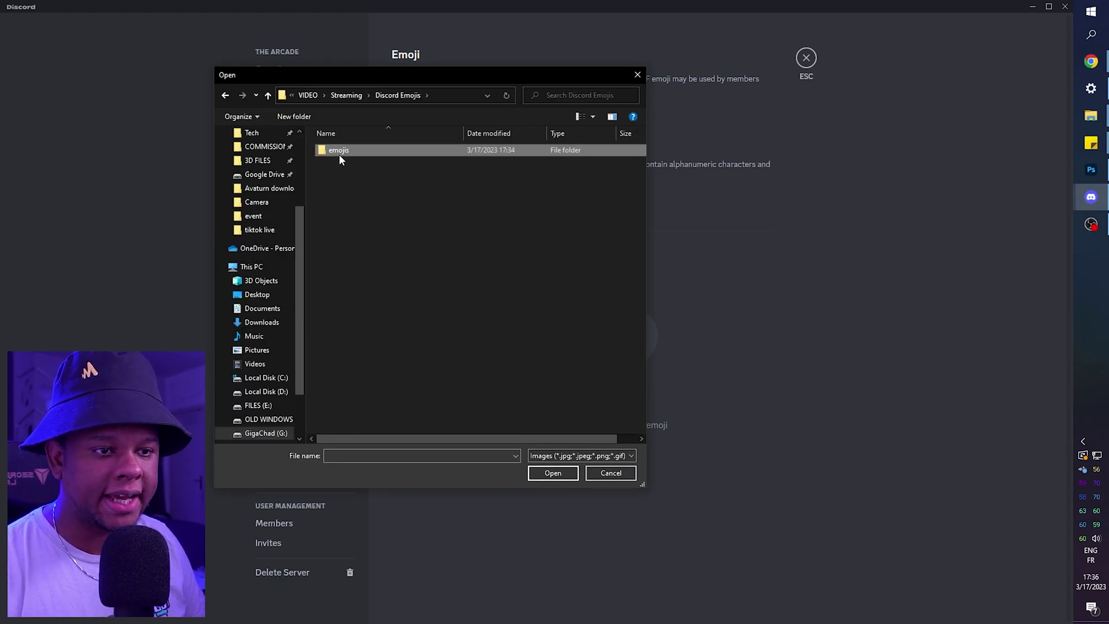
{"action": "double_click", "coordinate": [339, 153]}
{"action": "double_click", "coordinate": [347, 154]}
{"action": "left_click_drag", "start_coordinate": [485, 351], "coordinate": [335, 133]}
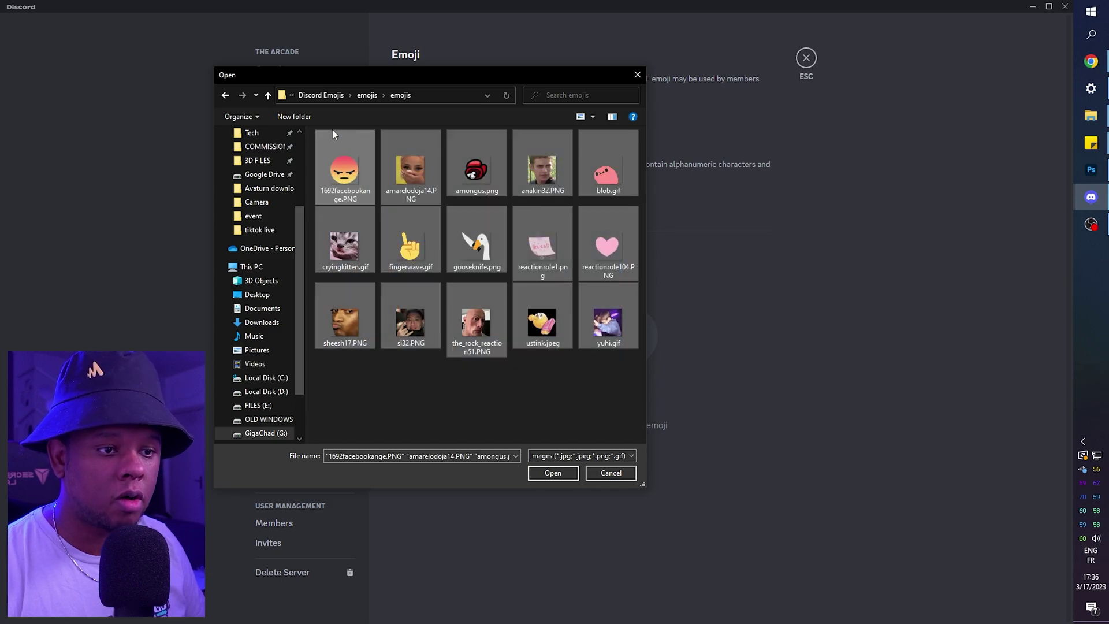
{"action": "left_click", "coordinate": [552, 473]}
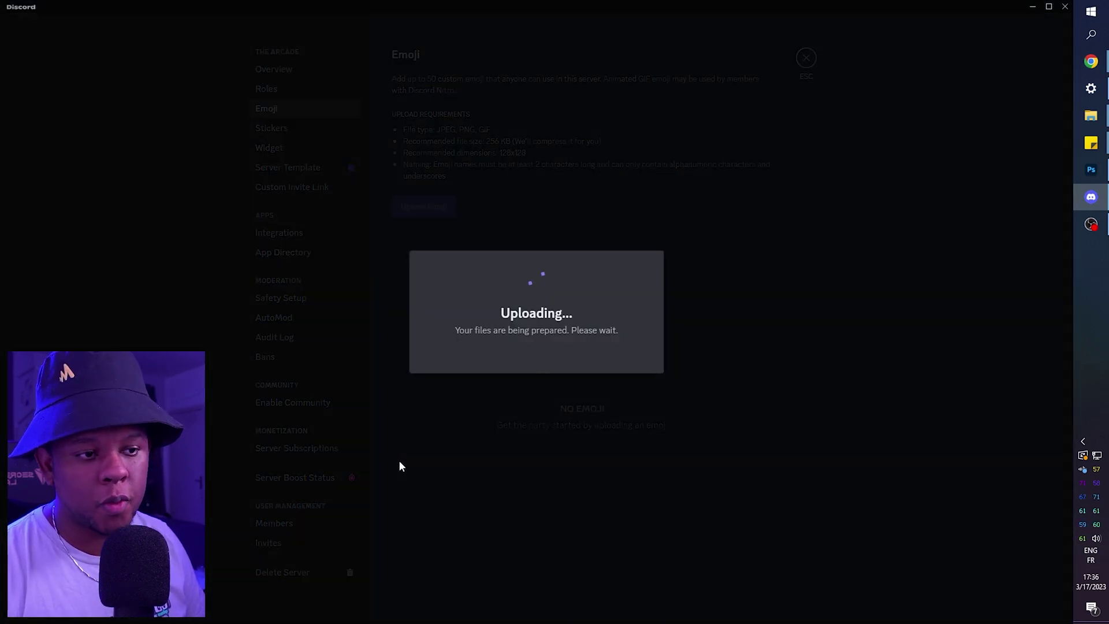
Check the 15 new emojis in the list, close settings and view them in the emoji picker.
{"action": "scroll", "coordinate": [511, 273], "scroll_direction": "down", "scroll_amount": 2}
{"action": "scroll", "coordinate": [500, 300], "scroll_direction": "down", "scroll_amount": 3}
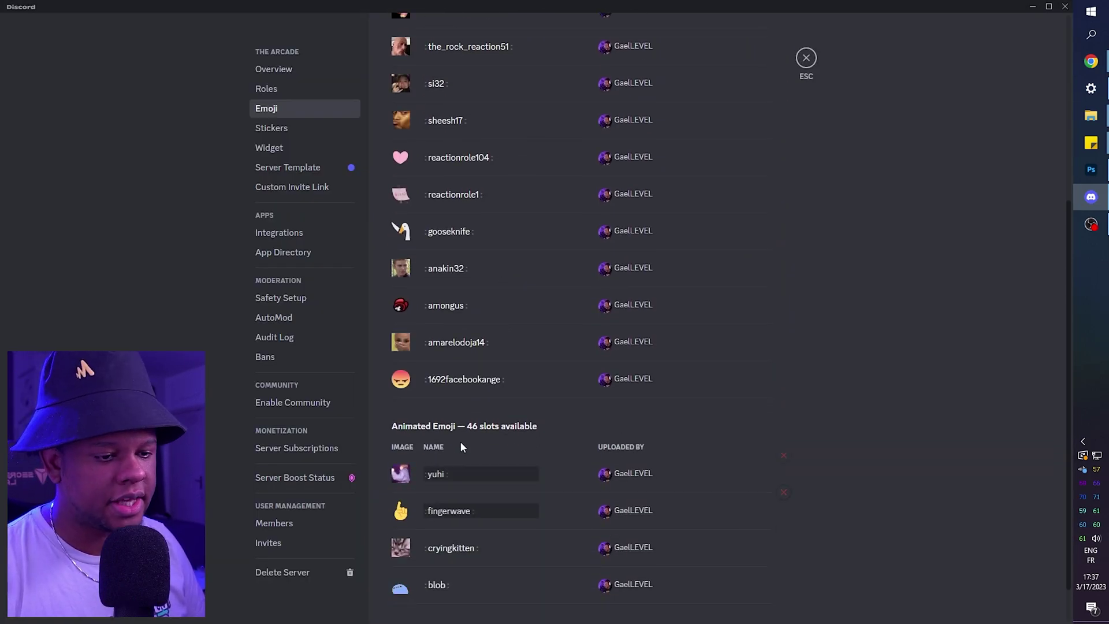
{"action": "scroll", "coordinate": [496, 427], "scroll_direction": "up", "scroll_amount": 4}
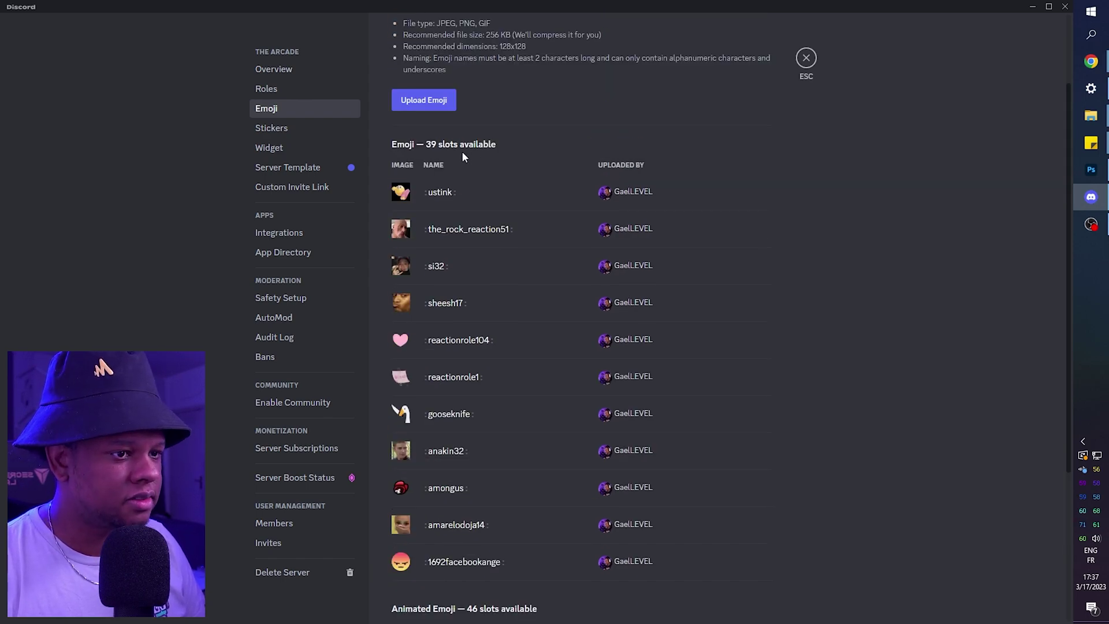
{"action": "left_click", "coordinate": [807, 58]}
{"action": "left_click", "coordinate": [879, 597]}
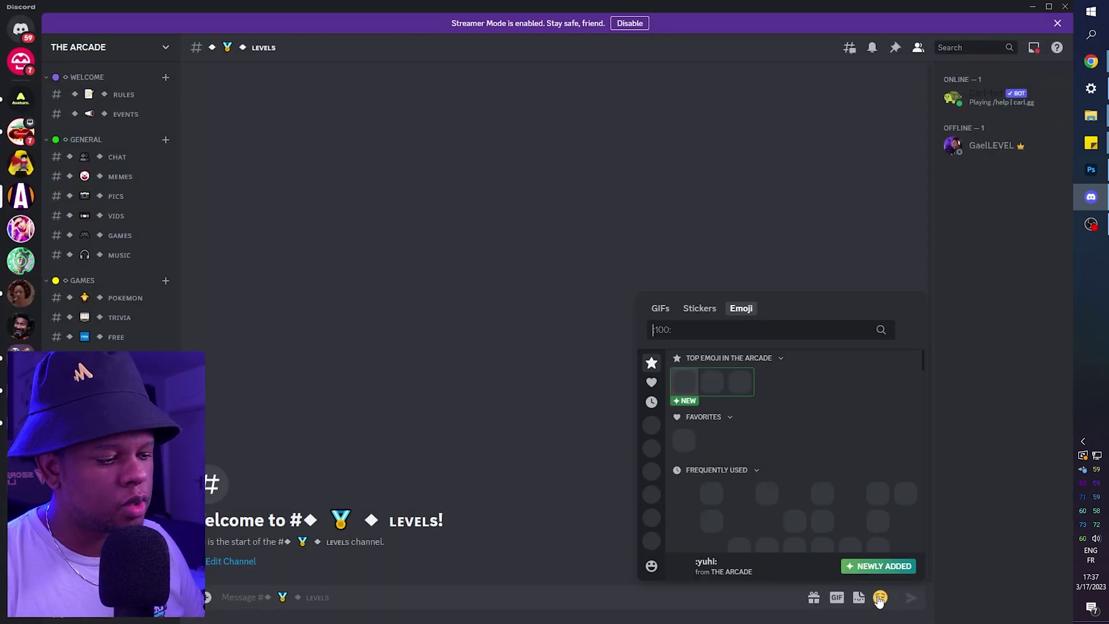
{"action": "scroll", "coordinate": [779, 460], "scroll_direction": "down", "scroll_amount": 4}
{"action": "scroll", "coordinate": [779, 459], "scroll_direction": "up", "scroll_amount": 1}
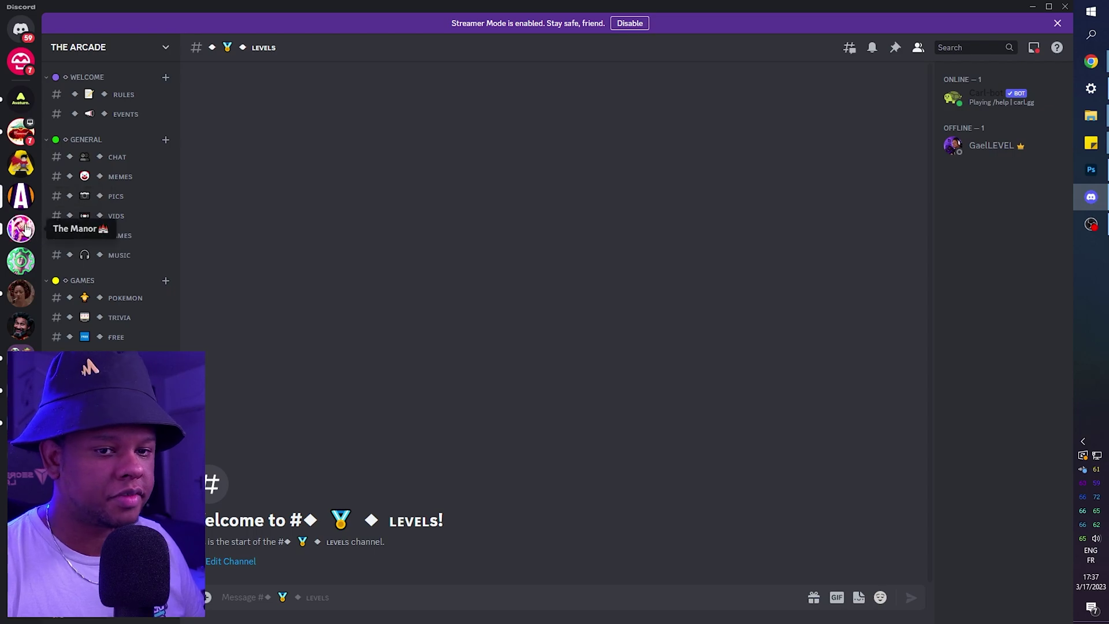
{"action": "left_click", "coordinate": [21, 228]}
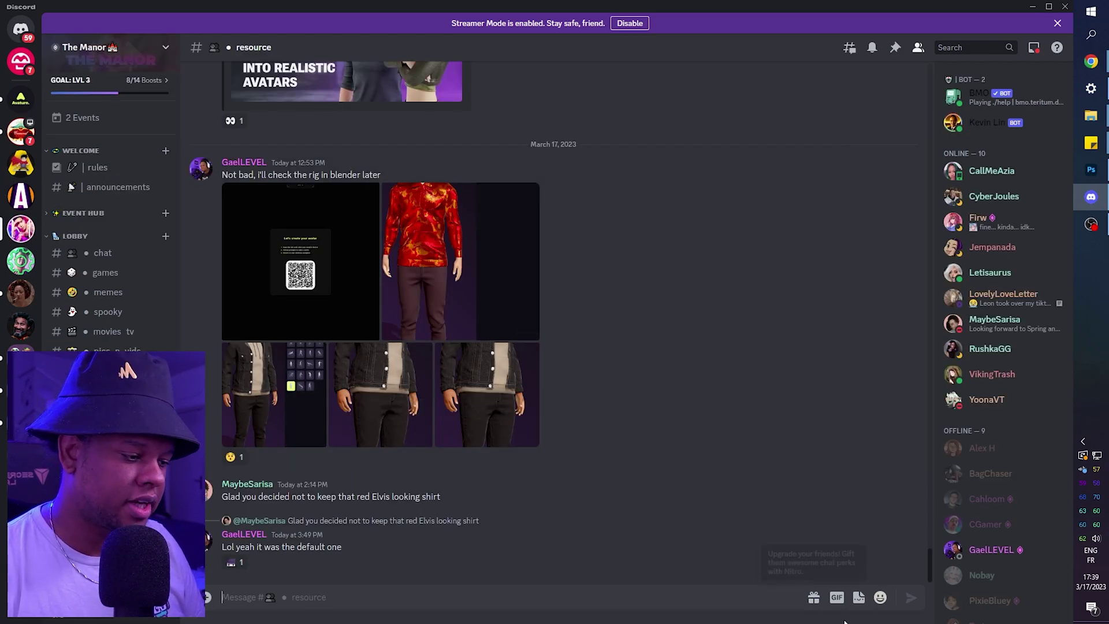
{"action": "left_click", "coordinate": [880, 598]}
{"action": "scroll", "coordinate": [777, 433], "scroll_direction": "down", "scroll_amount": 3}
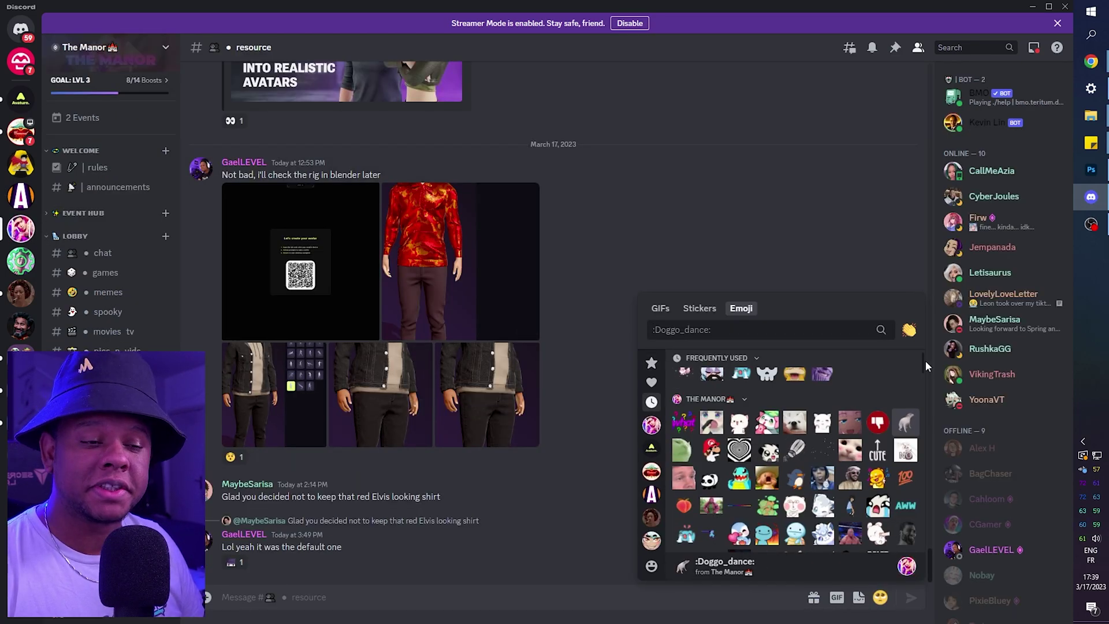
{"action": "left_click_drag", "start_coordinate": [925, 361], "coordinate": [925, 365]}
{"action": "scroll", "coordinate": [925, 365], "scroll_direction": "down", "scroll_amount": 5}
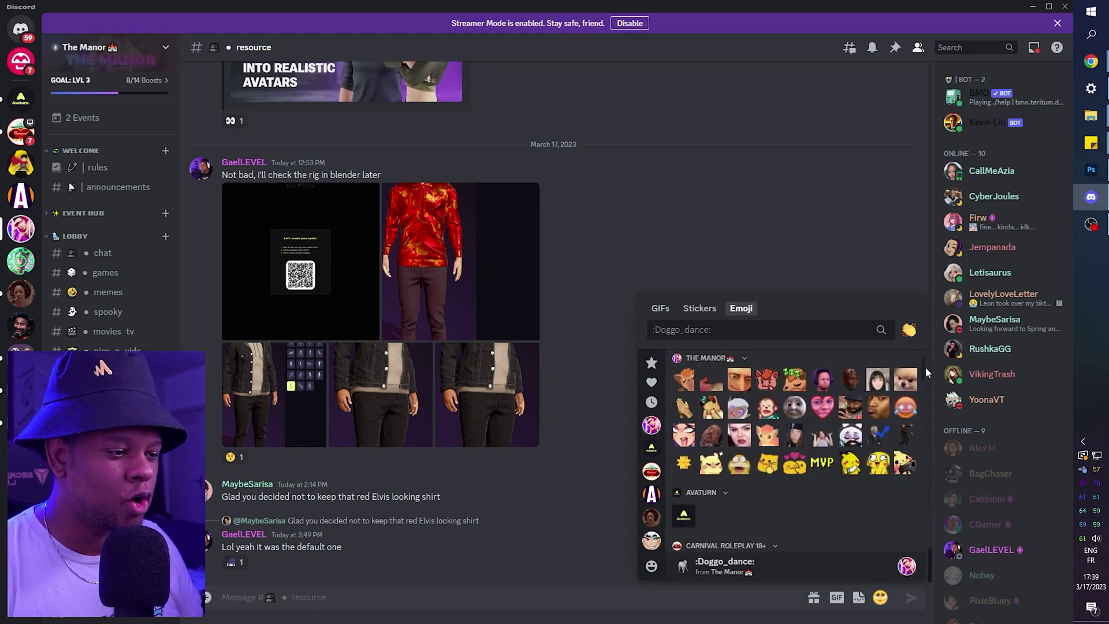
{"action": "scroll", "coordinate": [924, 366], "scroll_direction": "up", "scroll_amount": 3}
{"action": "scroll", "coordinate": [729, 495], "scroll_direction": "up", "scroll_amount": 3}
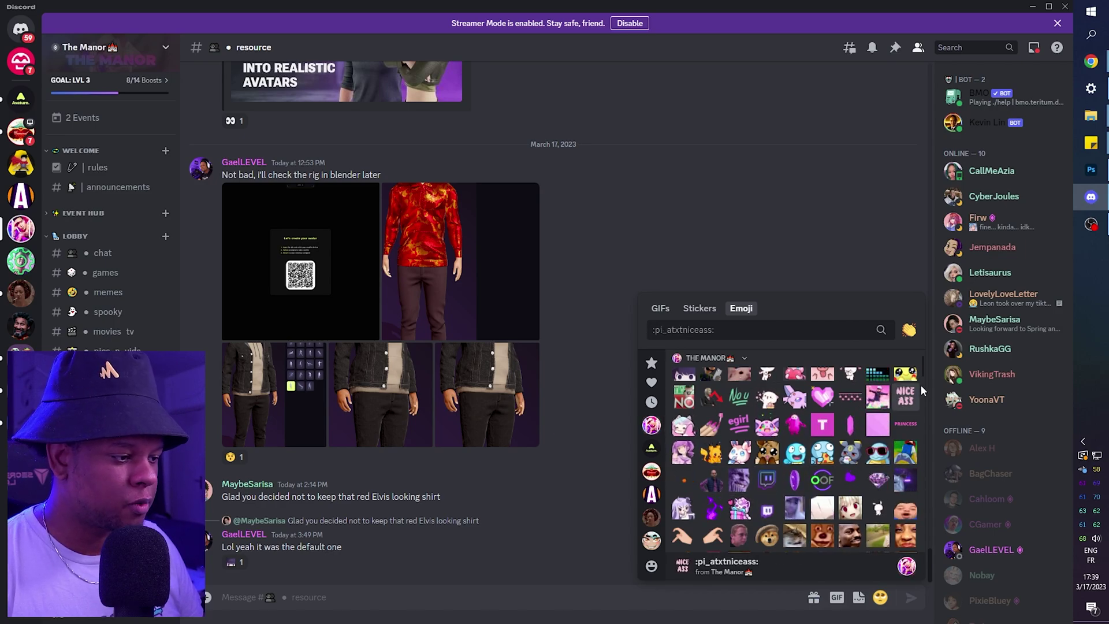
{"action": "scroll", "coordinate": [923, 374], "scroll_direction": "up", "scroll_amount": 5}
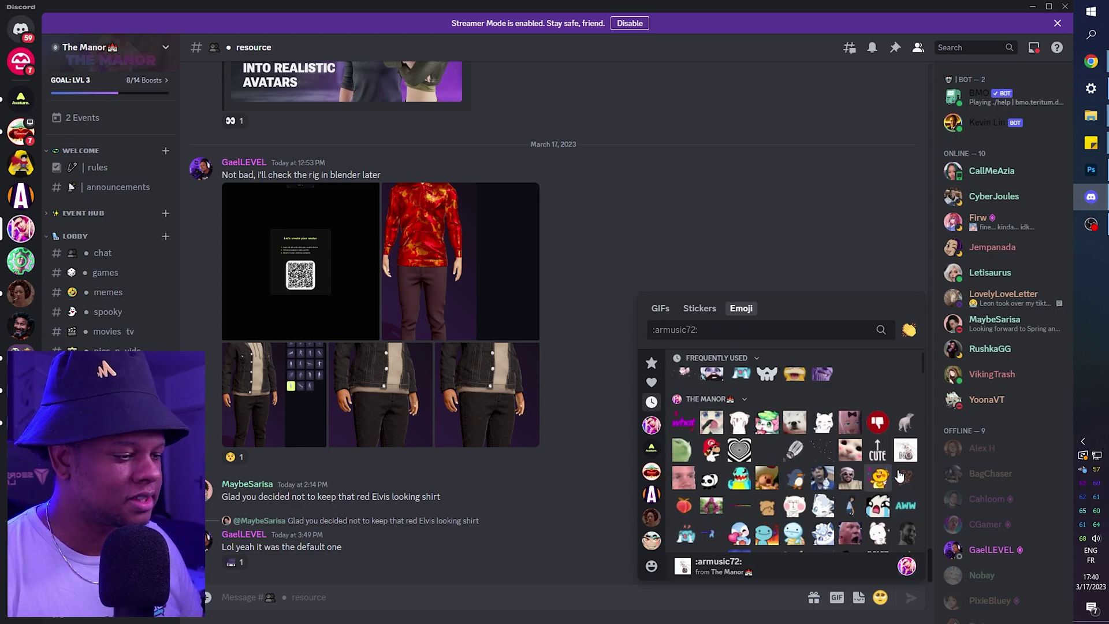
{"action": "scroll", "coordinate": [875, 445], "scroll_direction": "down", "scroll_amount": 5}
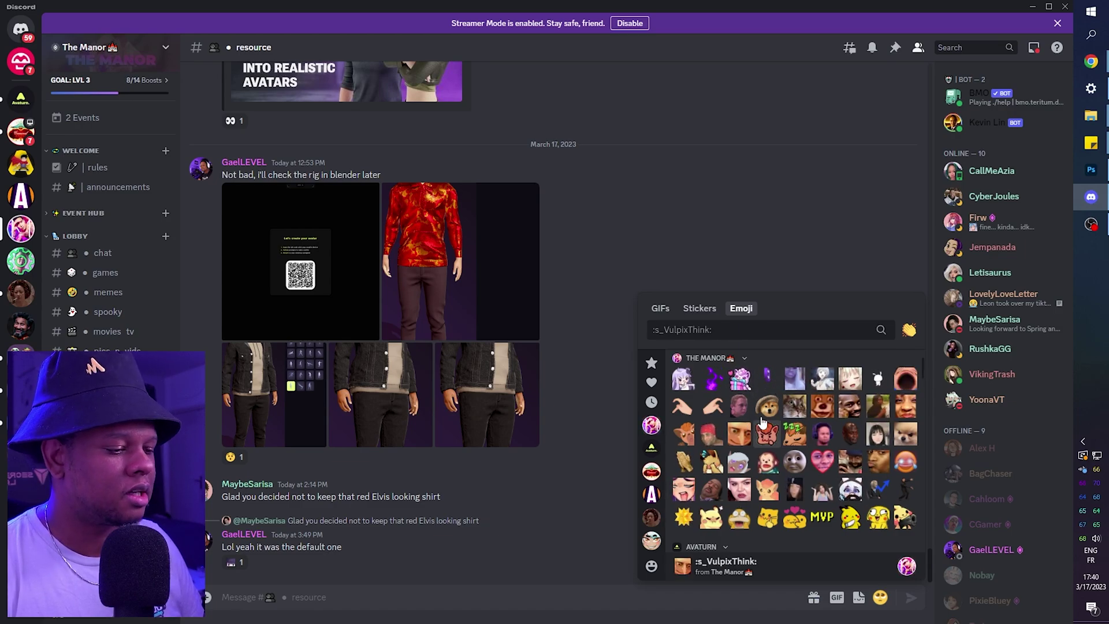
Close the picker and open The Manor's Emoji settings, showing 82 free slots.
{"action": "key", "text": "Escape"}
{"action": "left_click", "coordinate": [165, 52]}
{"action": "left_click", "coordinate": [96, 122]}
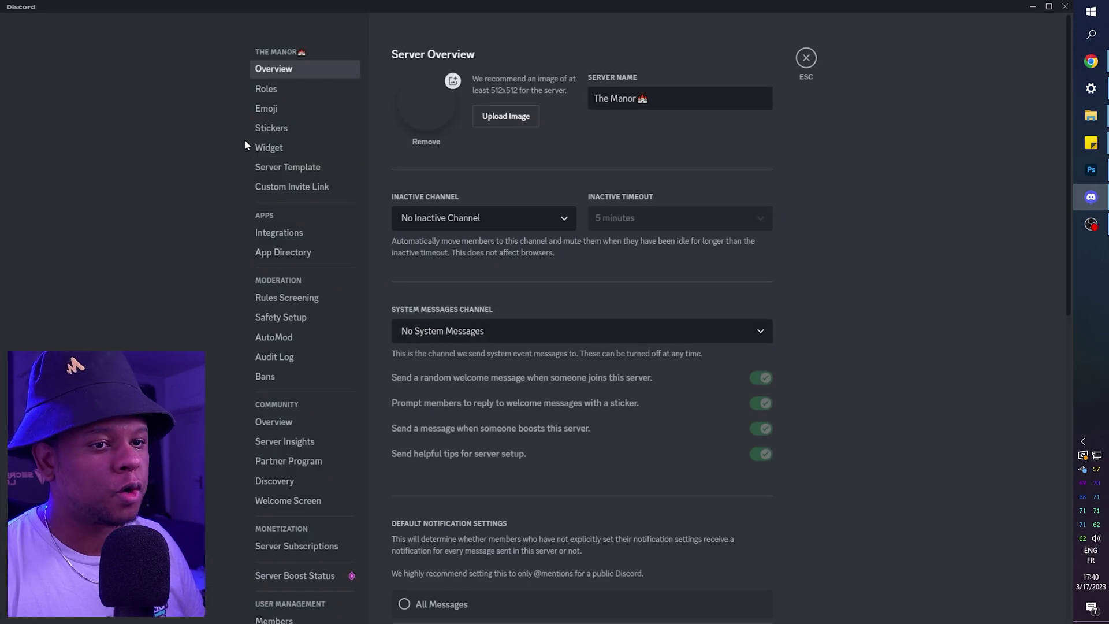
{"action": "left_click", "coordinate": [265, 109]}
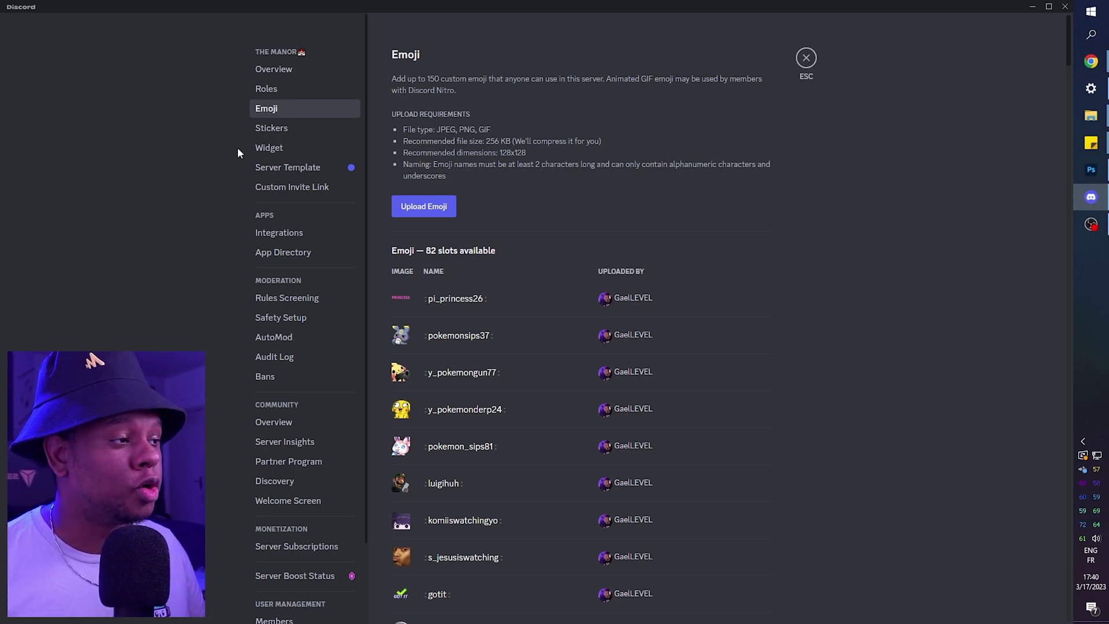
{"action": "scroll", "coordinate": [438, 260], "scroll_direction": "down", "scroll_amount": 2}
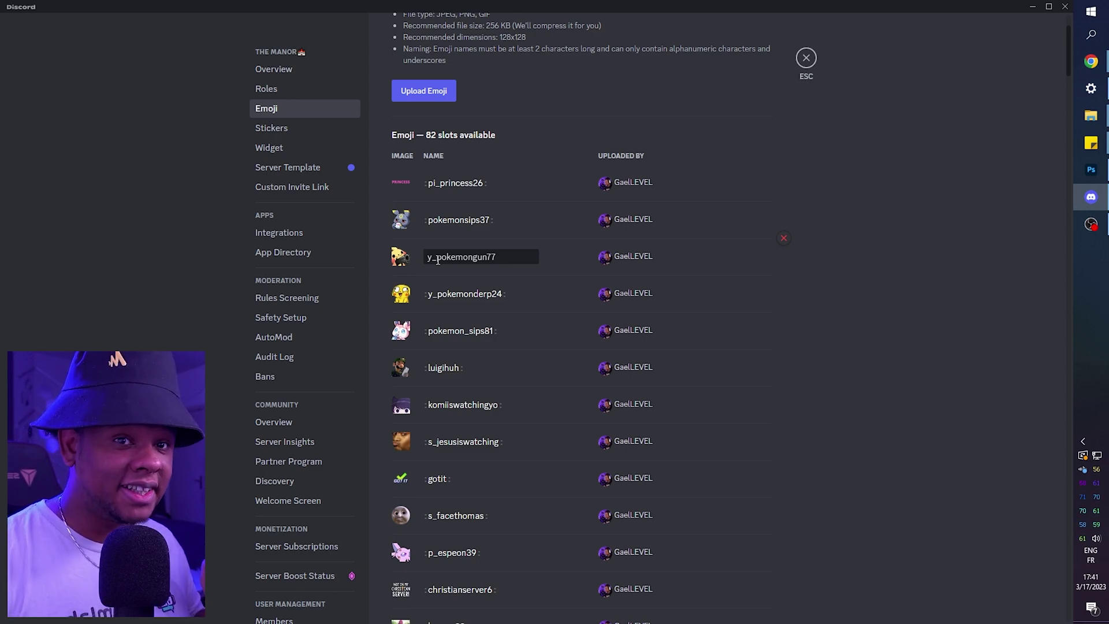
Scroll to the Animated Emoji section and rename pikachuvibe to y_pikachuvibe.
{"action": "scroll", "coordinate": [438, 260], "scroll_direction": "down", "scroll_amount": 1}
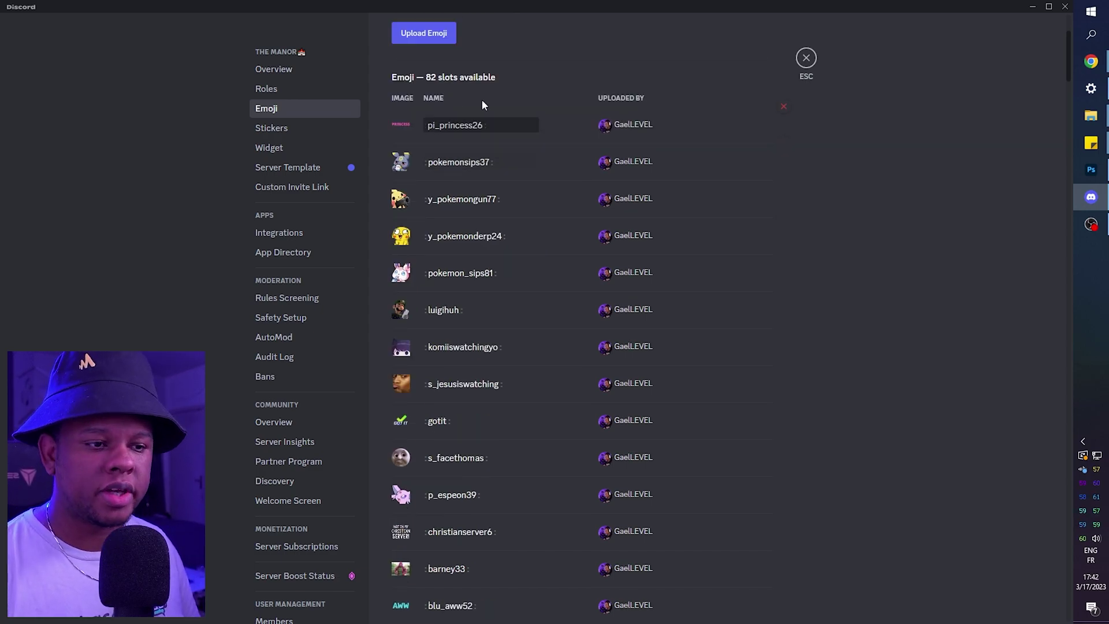
{"action": "scroll", "coordinate": [418, 289], "scroll_direction": "down", "scroll_amount": 5}
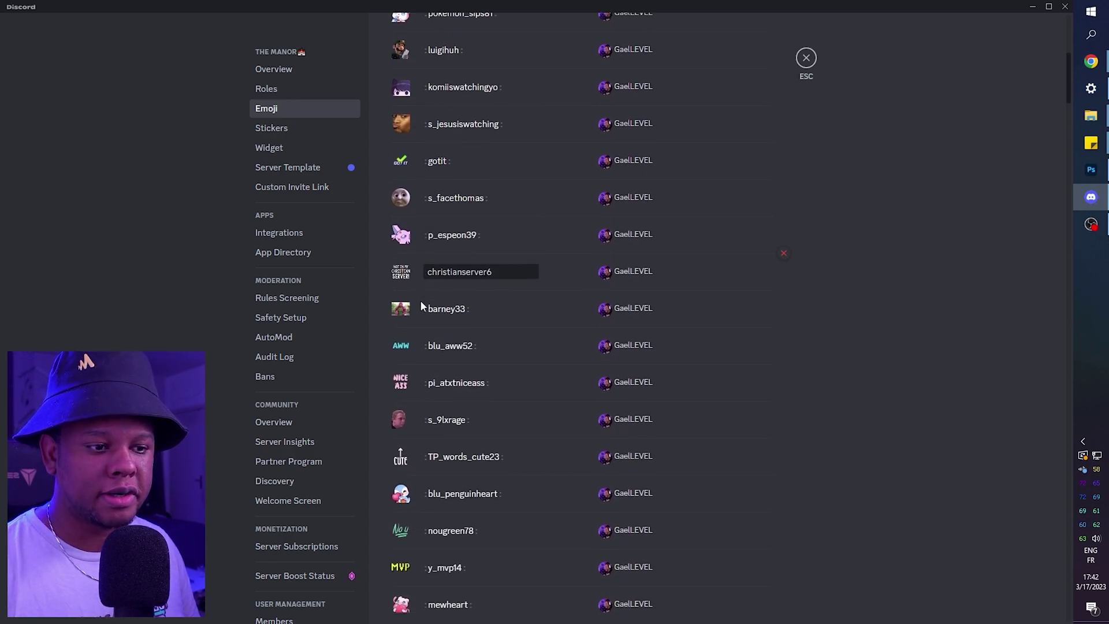
{"action": "scroll", "coordinate": [420, 300], "scroll_direction": "down", "scroll_amount": 2}
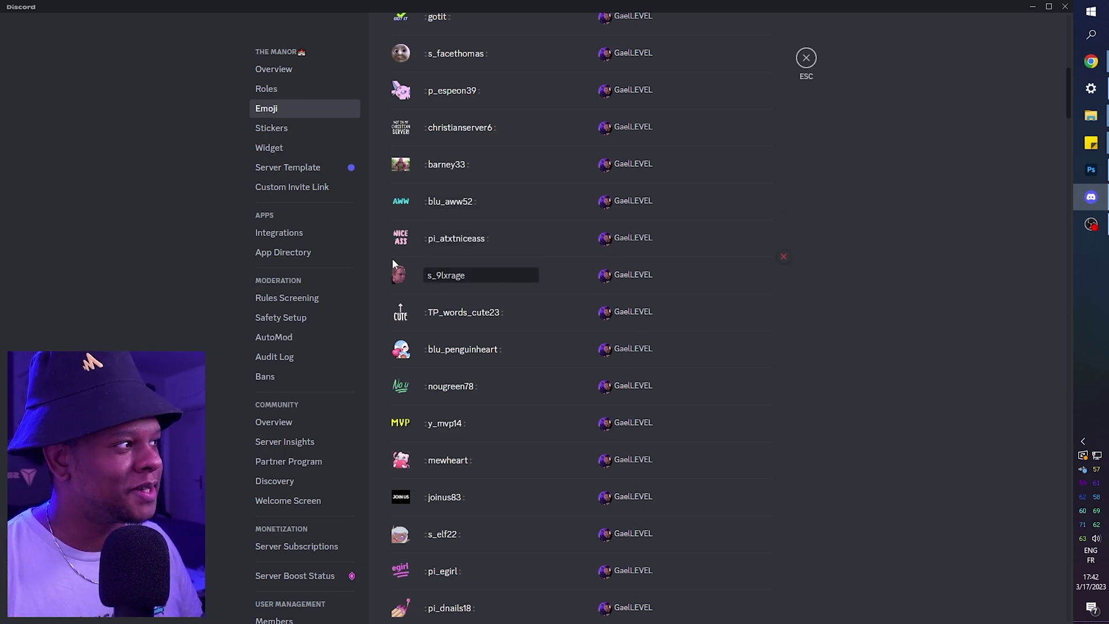
{"action": "scroll", "coordinate": [433, 309], "scroll_direction": "down", "scroll_amount": 1}
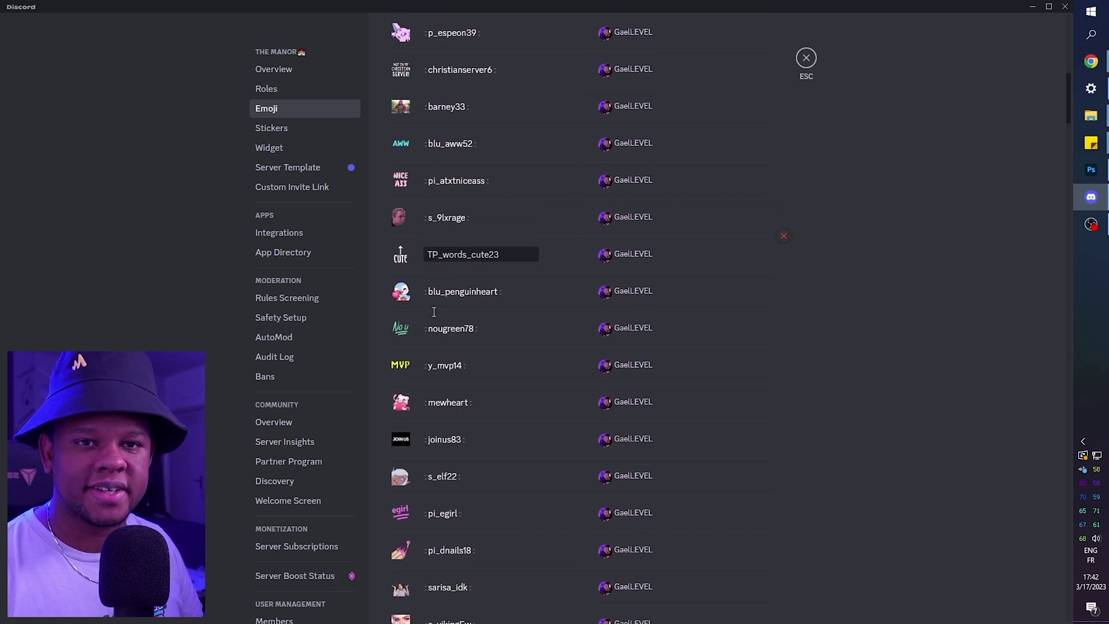
{"action": "scroll", "coordinate": [435, 301], "scroll_direction": "down", "scroll_amount": 2}
{"action": "scroll", "coordinate": [435, 294], "scroll_direction": "down", "scroll_amount": 5}
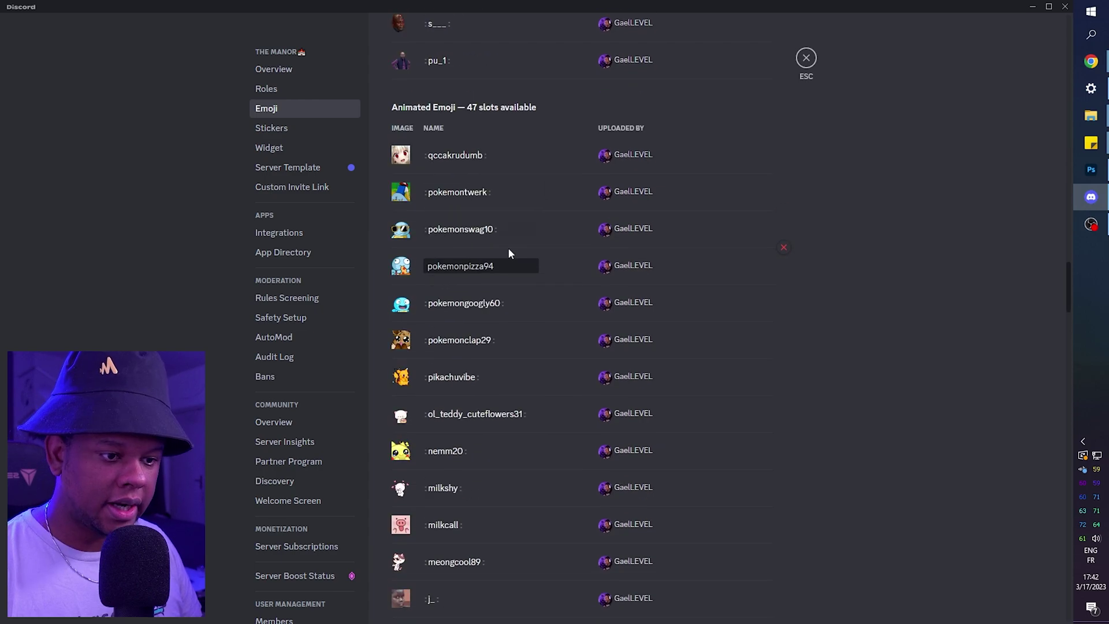
{"action": "scroll", "coordinate": [447, 286], "scroll_direction": "down", "scroll_amount": 1}
{"action": "scroll", "coordinate": [443, 286], "scroll_direction": "up", "scroll_amount": 1}
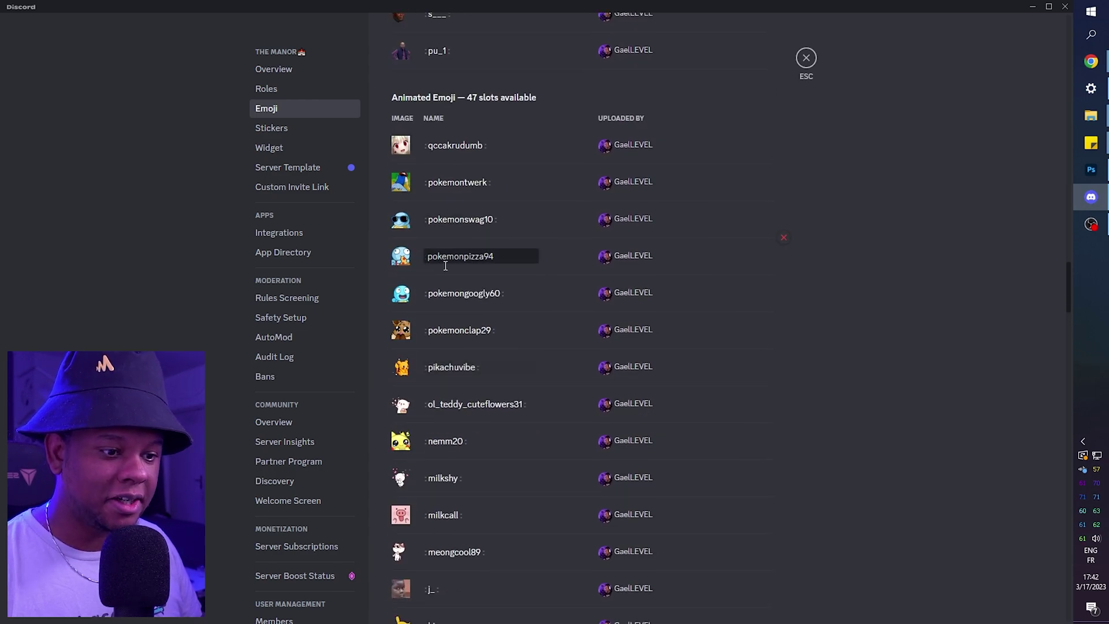
{"action": "scroll", "coordinate": [443, 285], "scroll_direction": "down", "scroll_amount": 2}
{"action": "left_click", "coordinate": [429, 206]}
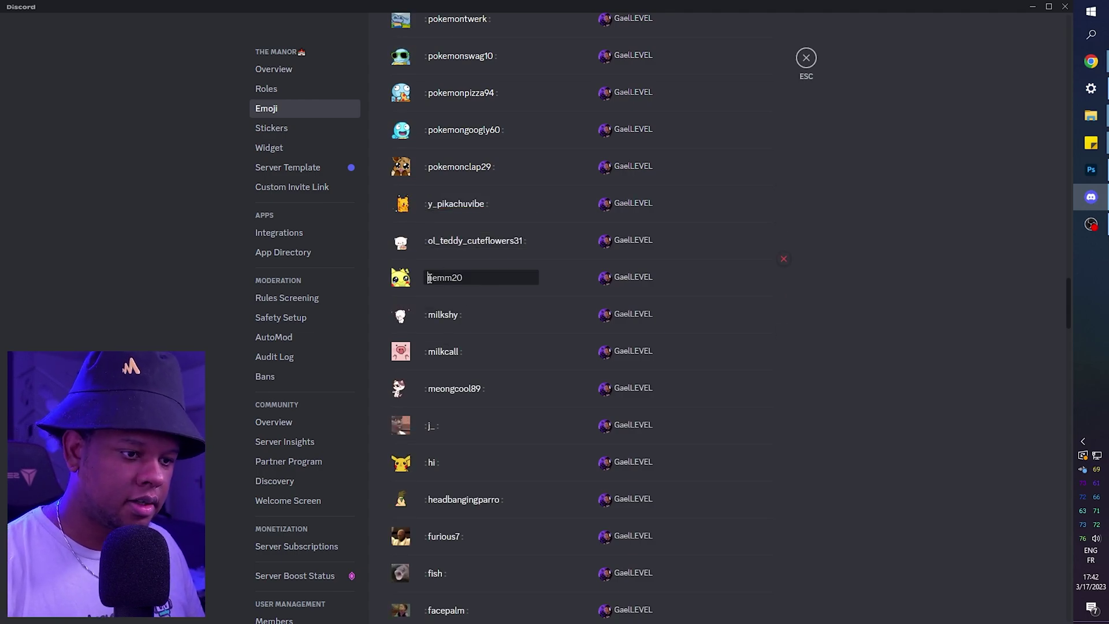
{"action": "scroll", "coordinate": [431, 352], "scroll_direction": "down", "scroll_amount": 8}
{"action": "scroll", "coordinate": [427, 333], "scroll_direction": "down", "scroll_amount": 10}
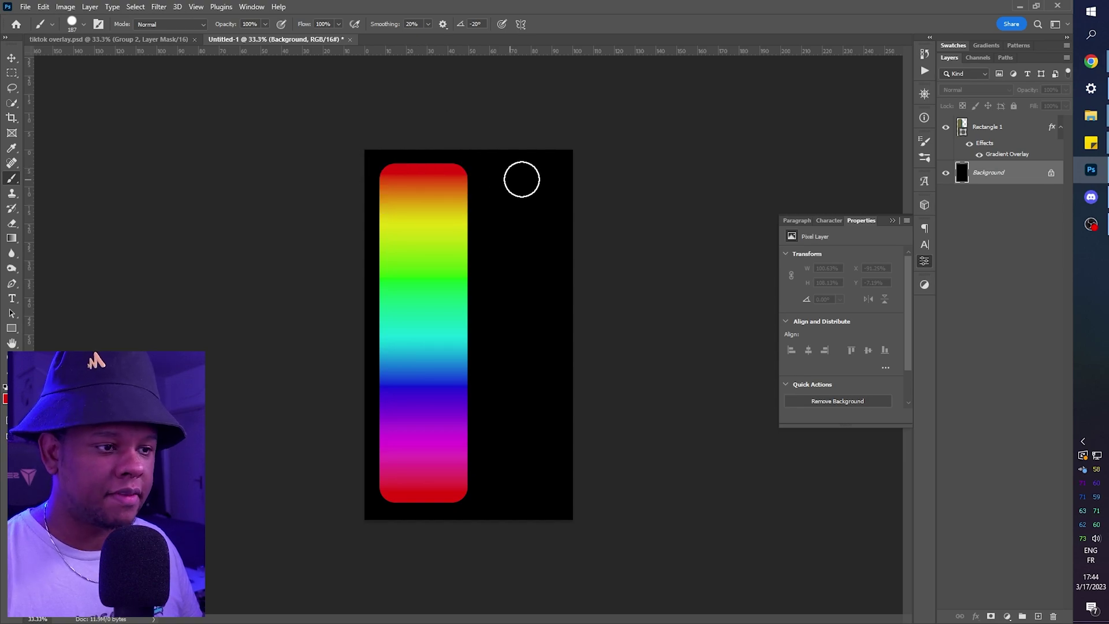
Stamp orange, green, cyan, blue and purple circles down the key, then add a new layer.
{"action": "left_click", "coordinate": [428, 202]}
{"action": "left_click", "coordinate": [527, 327]}
{"action": "left_click", "coordinate": [526, 376]}
{"action": "left_click", "coordinate": [526, 421]}
{"action": "left_click", "coordinate": [527, 470]}
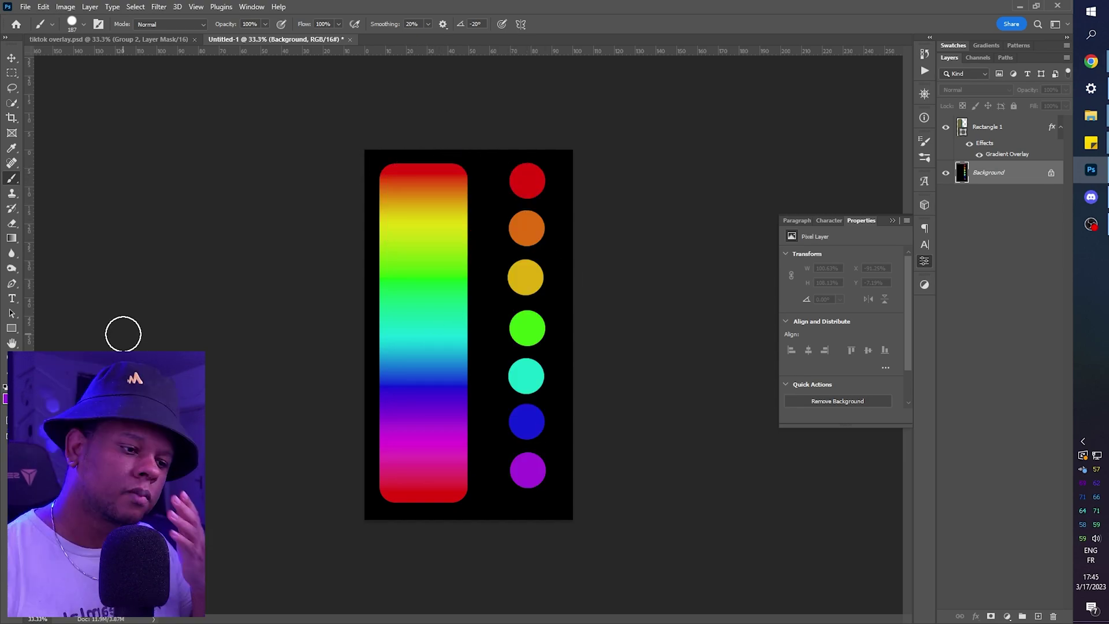
{"action": "key", "text": "ctrl+shift+alt+n"}
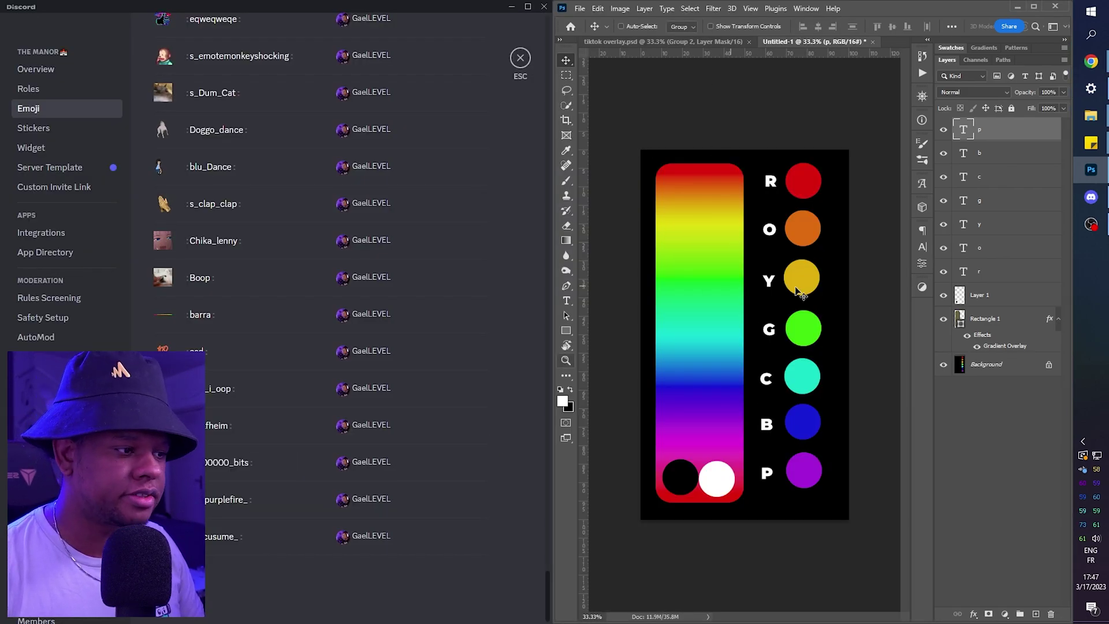
Review the colour-prefixed emoji names, check the Discadia page, then return to Discord's Emoji settings.
{"action": "scroll", "coordinate": [542, 471], "scroll_direction": "up", "scroll_amount": 20}
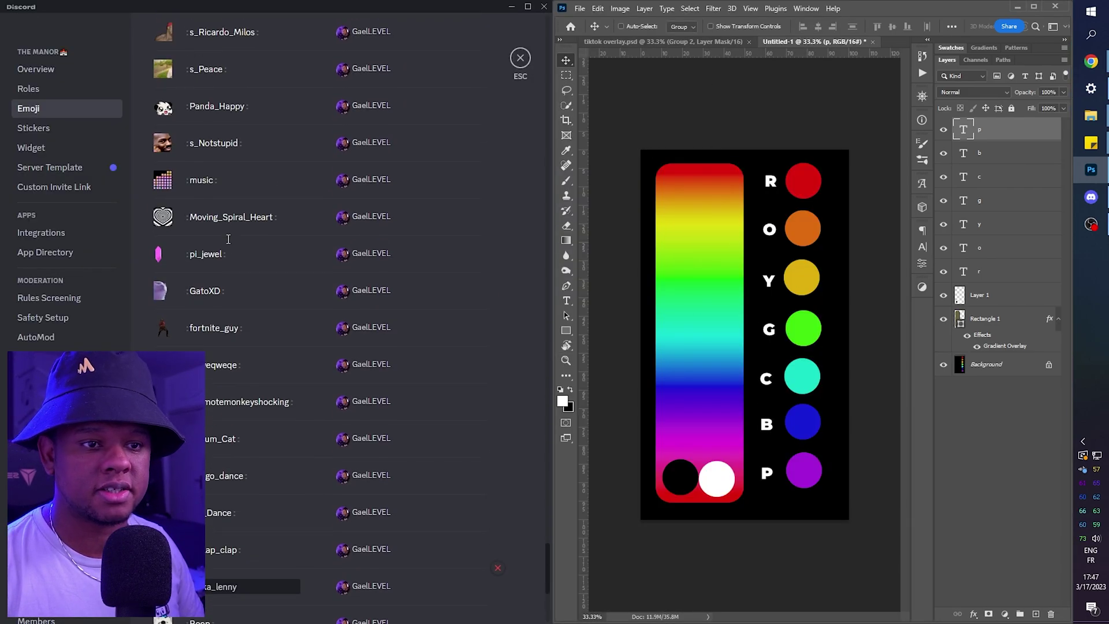
{"action": "scroll", "coordinate": [543, 405], "scroll_direction": "up", "scroll_amount": 10}
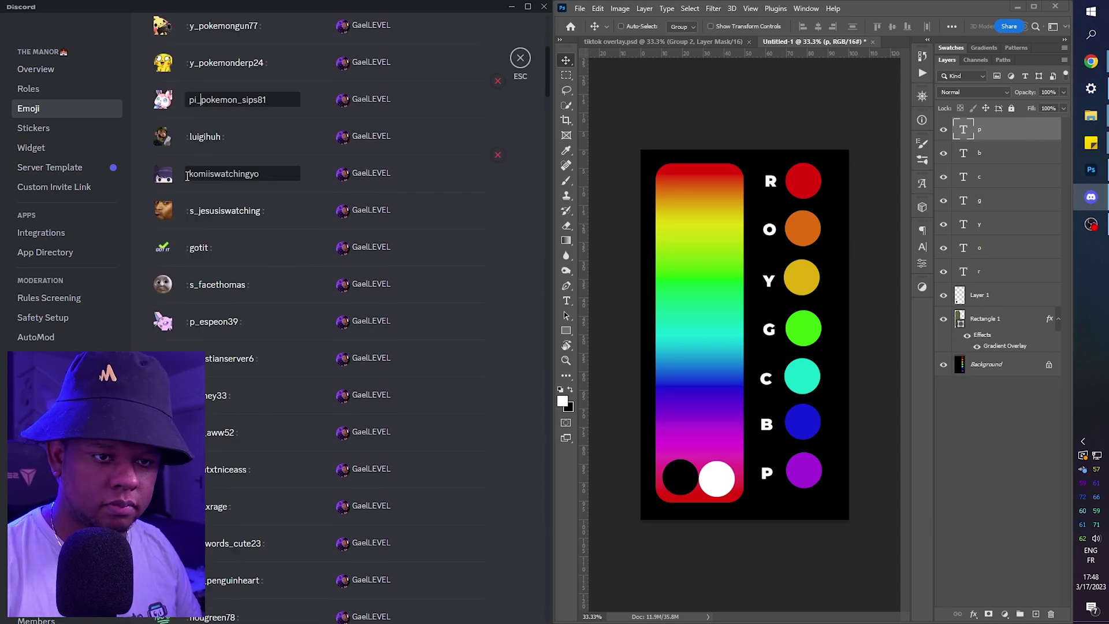
{"action": "scroll", "coordinate": [189, 173], "scroll_direction": "down", "scroll_amount": 10}
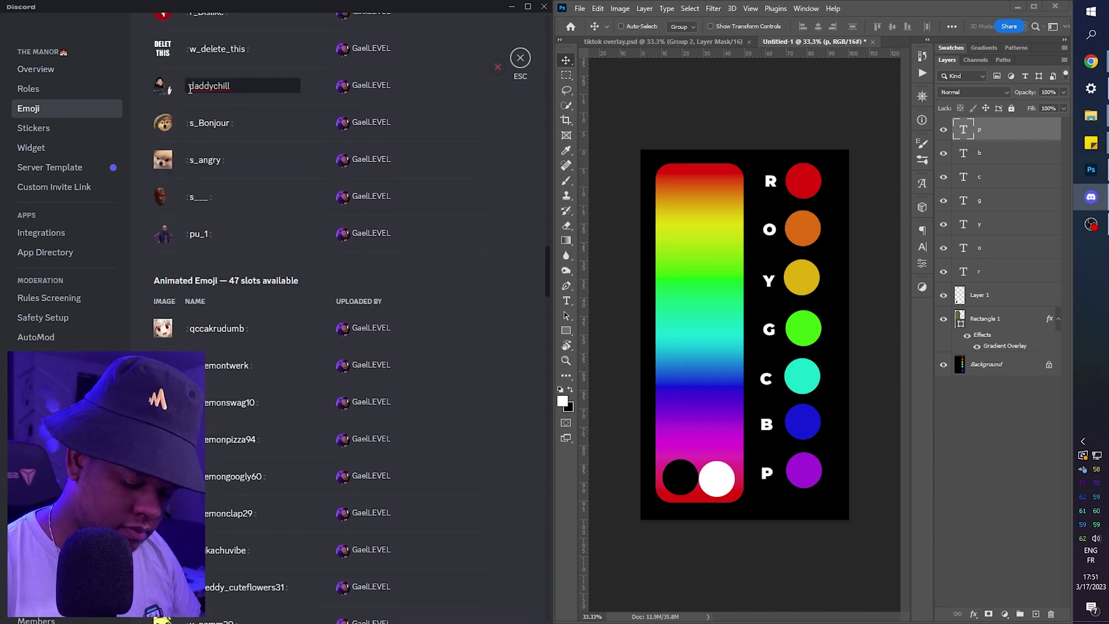
{"action": "scroll", "coordinate": [186, 202], "scroll_direction": "down", "scroll_amount": 10}
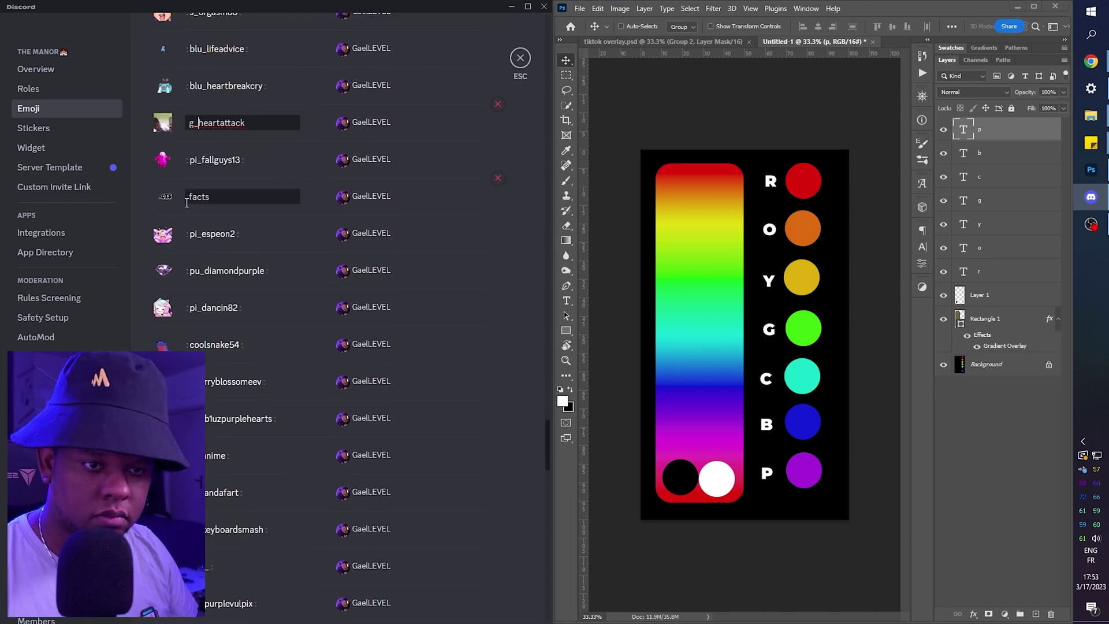
{"action": "scroll", "coordinate": [186, 202], "scroll_direction": "down", "scroll_amount": 10}
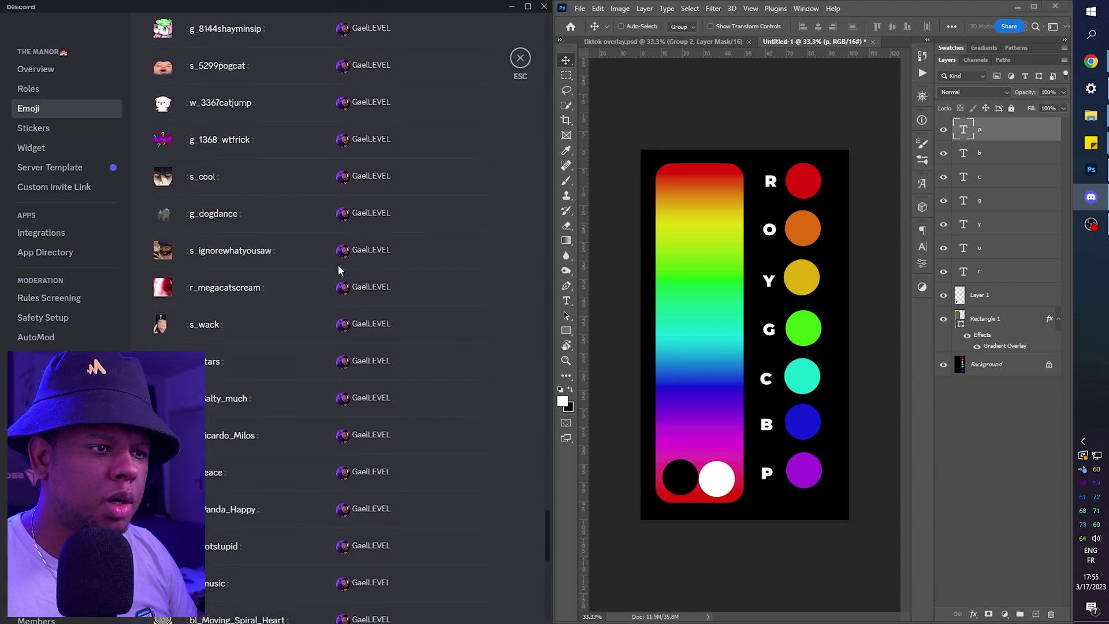
{"action": "scroll", "coordinate": [338, 269], "scroll_direction": "up", "scroll_amount": 6}
{"action": "left_click", "coordinate": [1092, 61]}
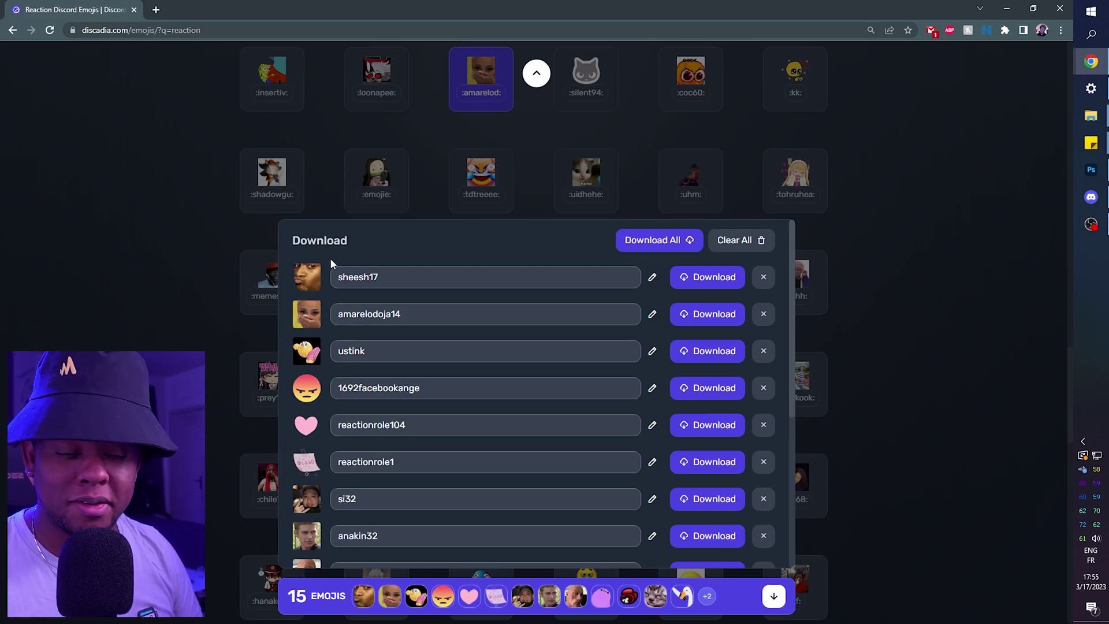
{"action": "scroll", "coordinate": [332, 273], "scroll_direction": "down", "scroll_amount": 5}
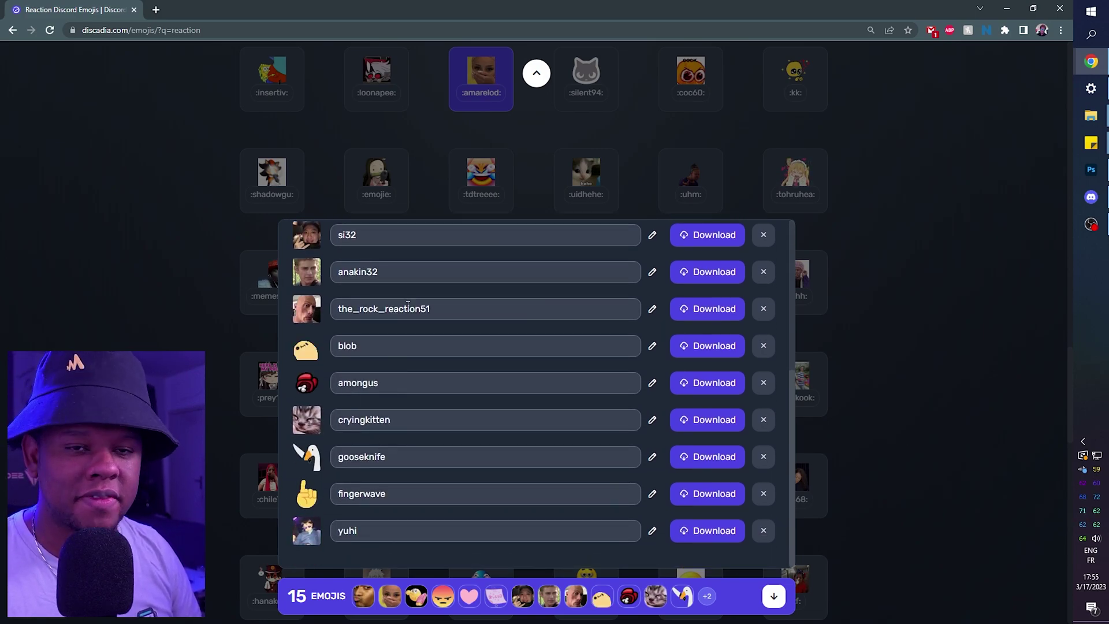
{"action": "key", "text": "alt+Tab"}
Maximize Discord, exit Server Settings and open the emoji picker showing renamed emojis like g_Stars.
{"action": "key", "text": "super+Up"}
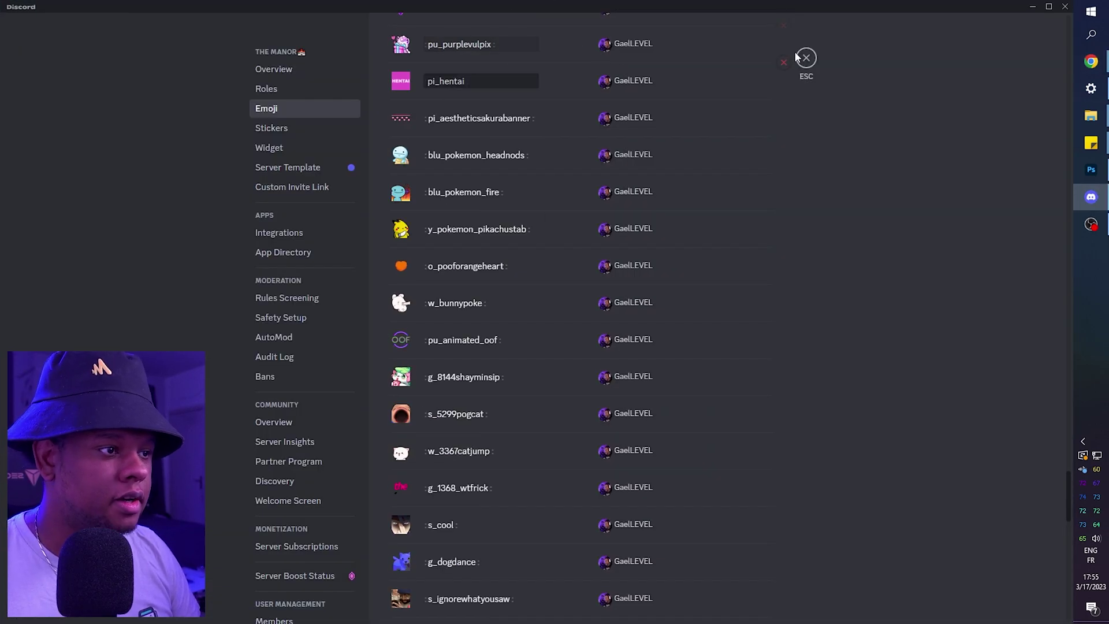
{"action": "left_click", "coordinate": [806, 60]}
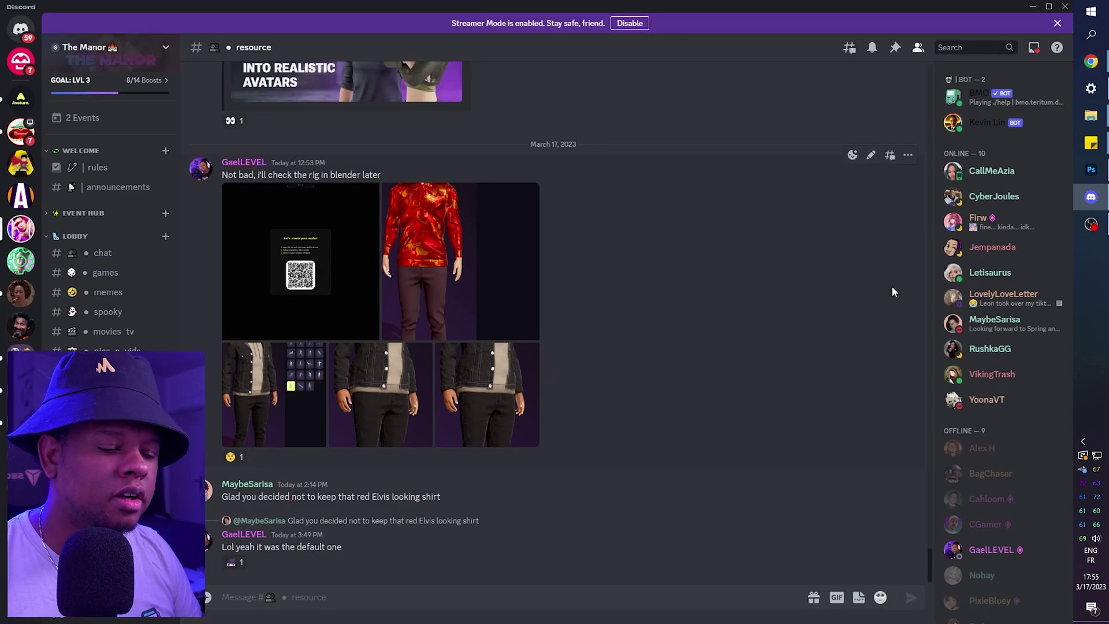
{"action": "left_click", "coordinate": [881, 597]}
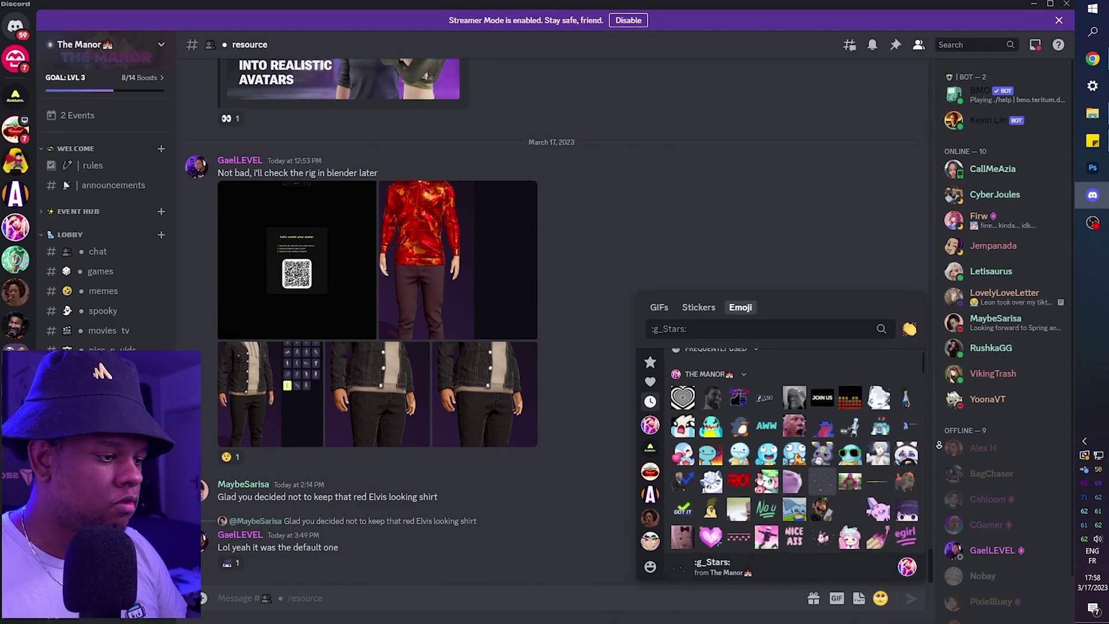